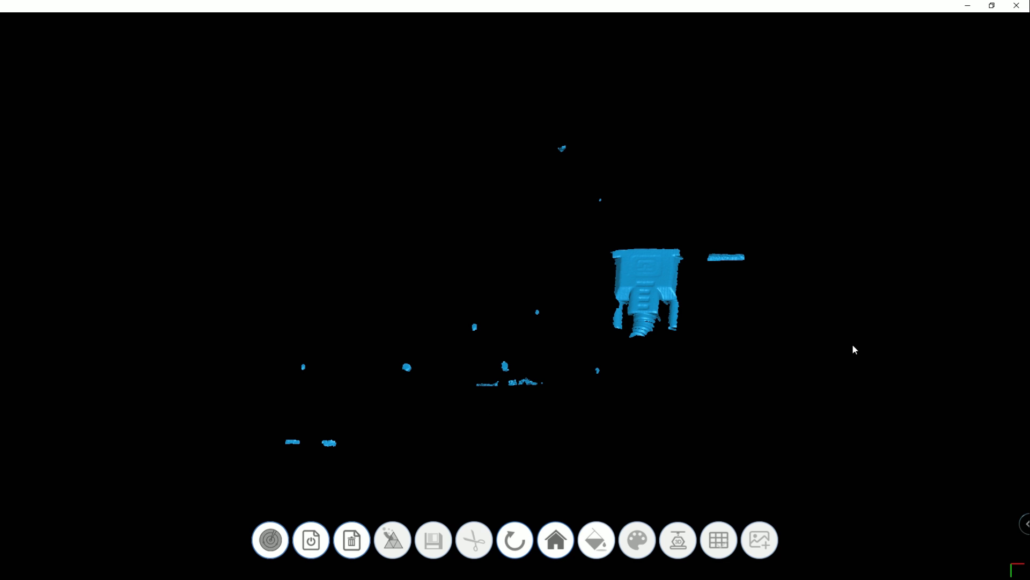
Step: Scan the back of the screen and run the mesh reconstruction, checking the captured surface from several angles
left_click_drag(631, 274, 419, 262)
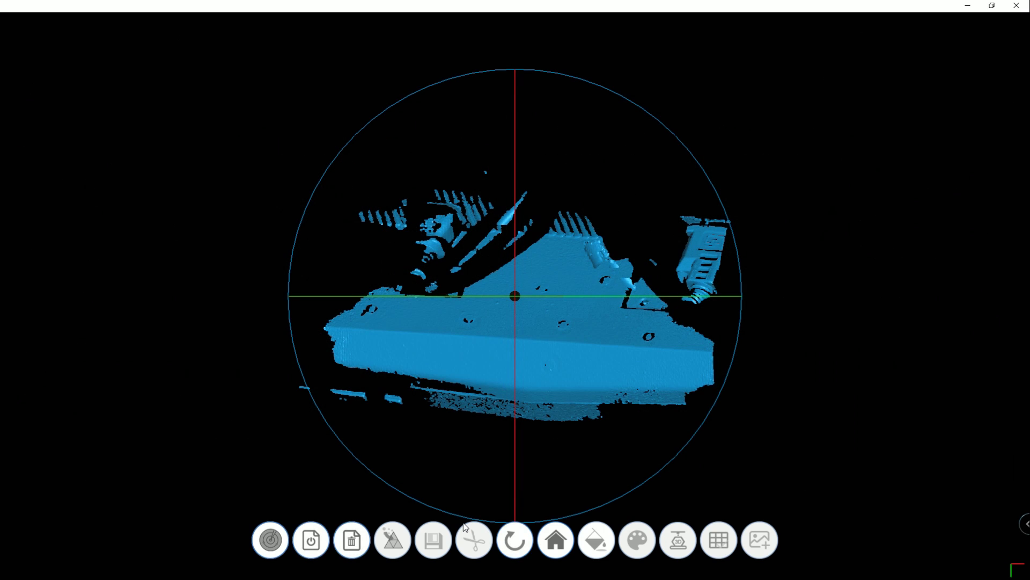
left_click_drag(375, 376, 180, 296)
left_click(270, 543)
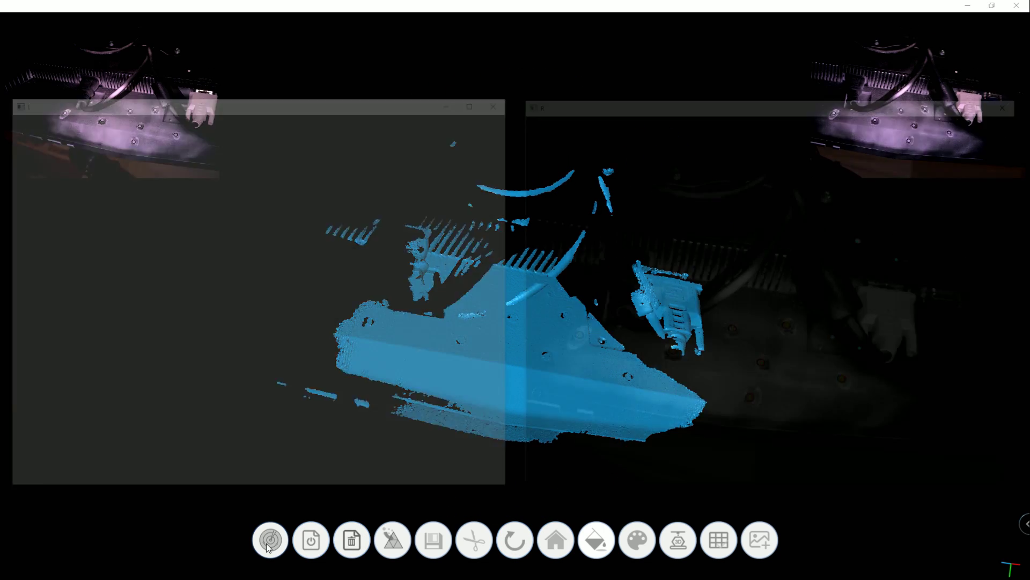
left_click_drag(451, 365, 490, 321)
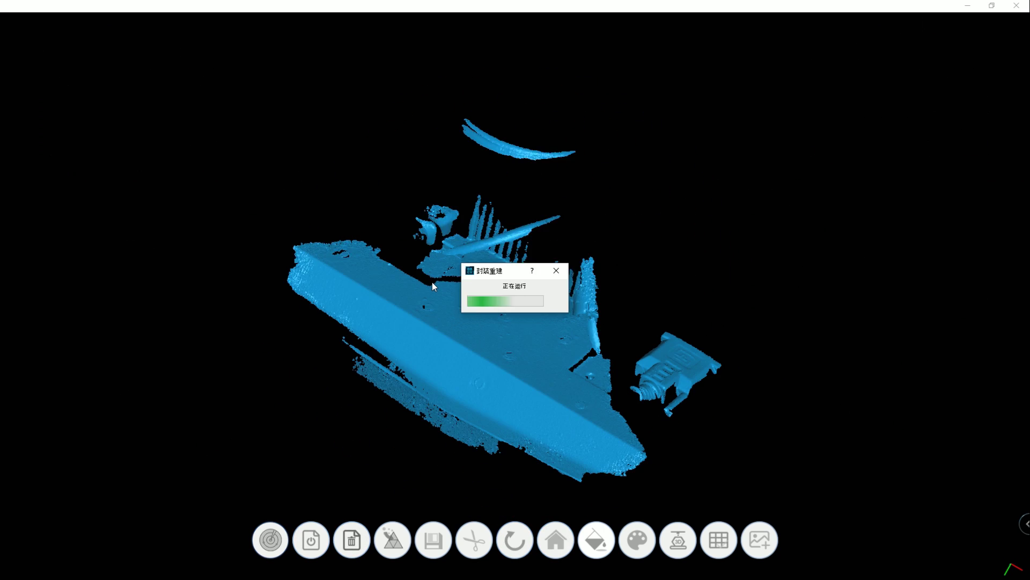
left_click_drag(465, 325, 644, 295)
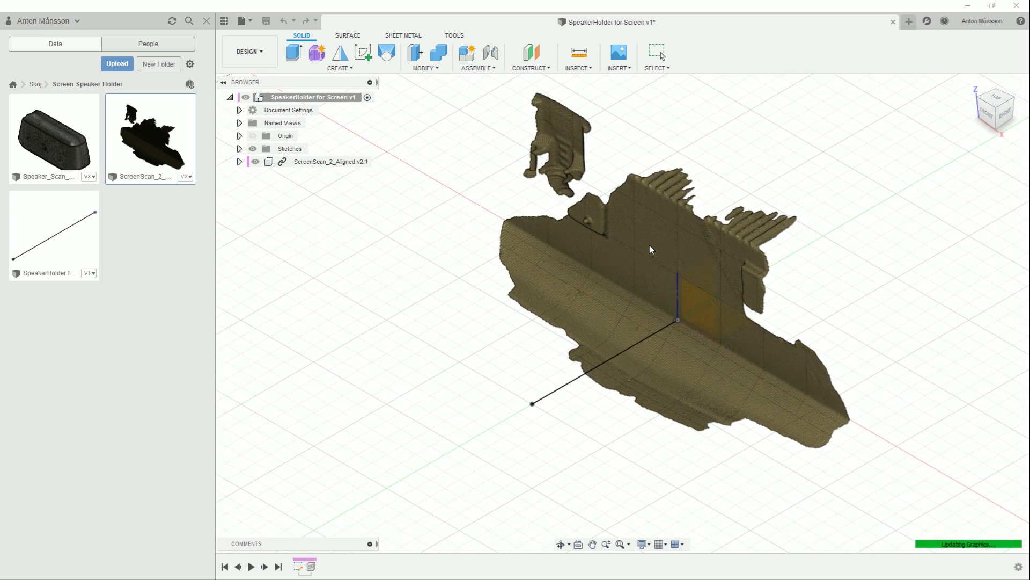
Step: In Fusion 360, place the speaker scan below the screen scan, rotated -84° about X and moved about 88 mm in Y and -32 mm in Z
left_click_drag(700, 270, 685, 310)
middle_click_drag(666, 334, 623, 320, "shift")
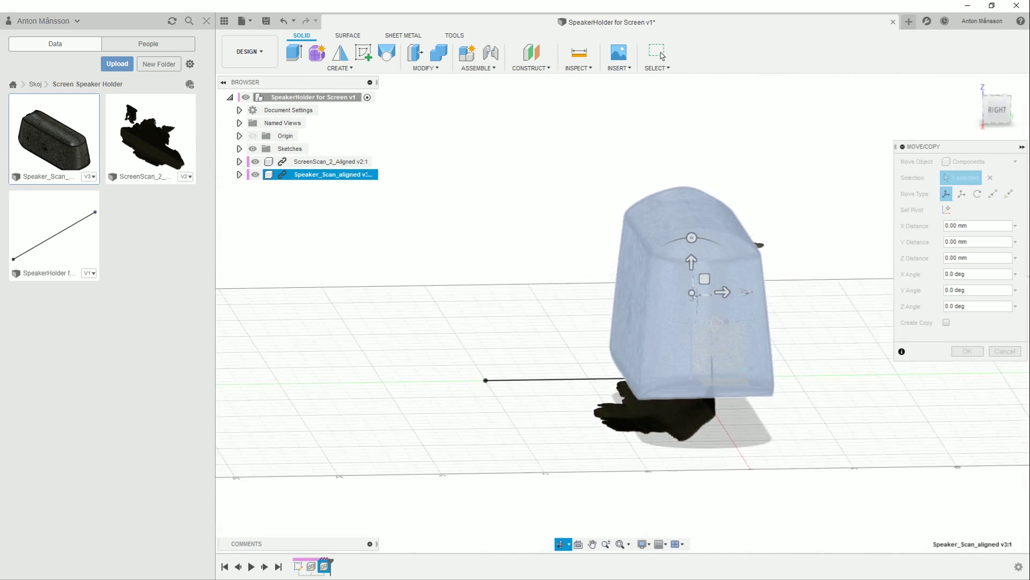
left_click(1005, 105)
left_click_drag(692, 237, 758, 277)
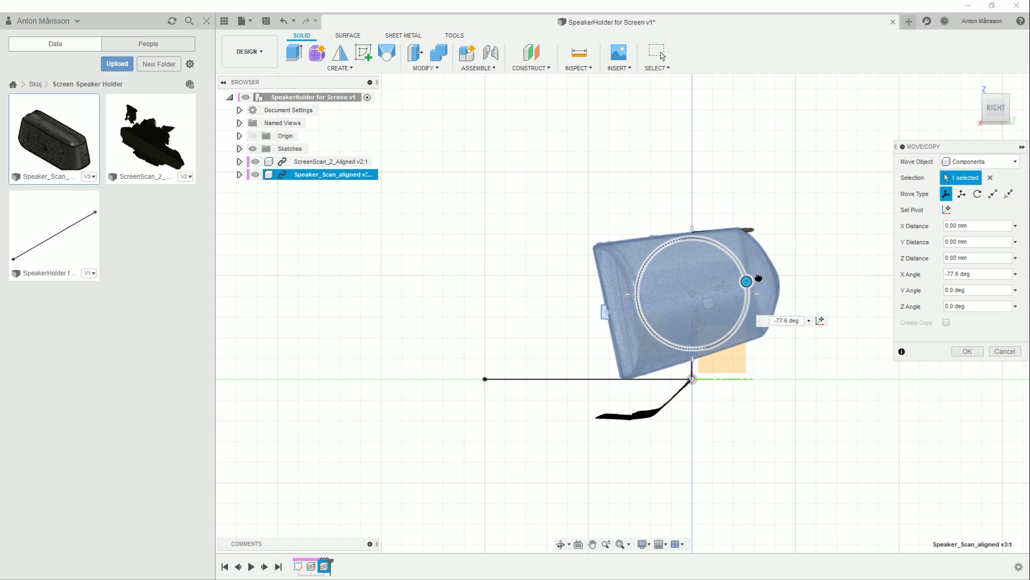
left_click_drag(644, 298, 624, 455)
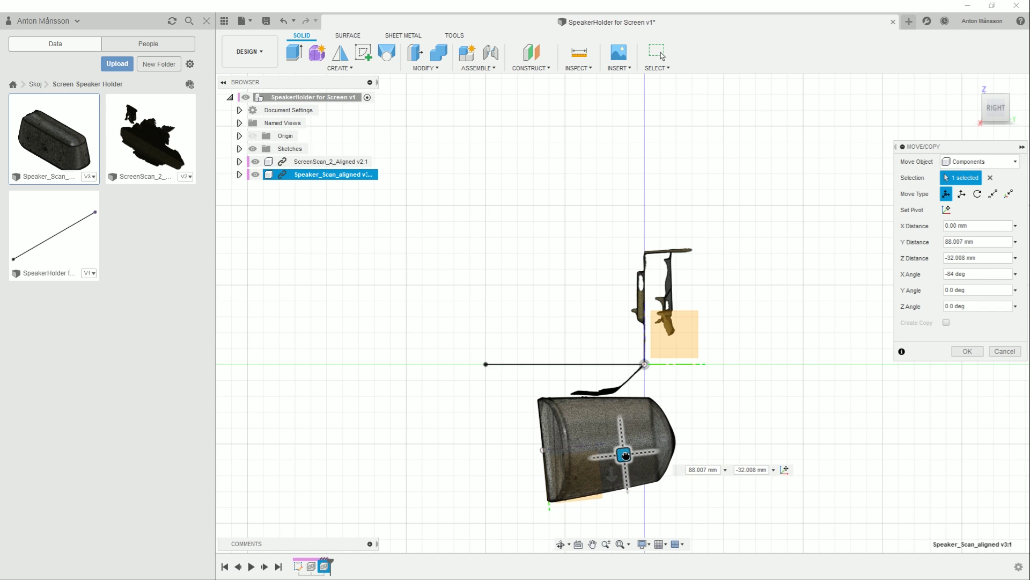
key("Return")
Step: Sketch and dimension circles for the screw holes on the back of the screen scan, mirrored about the vertical centreline
middle_click_drag(698, 334, 661, 333, "shift")
scroll(660, 334, "up", 3)
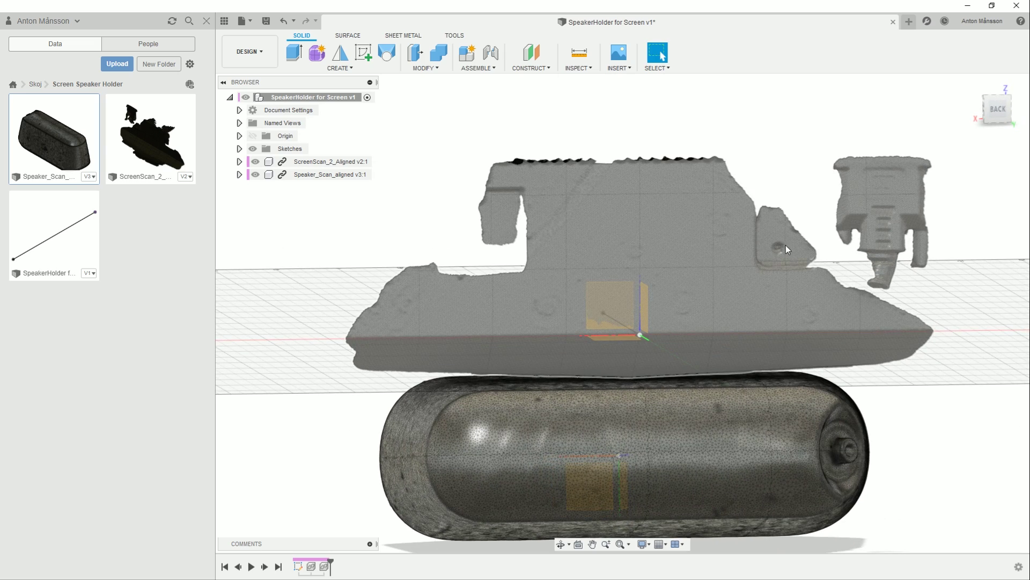
left_click(1009, 112)
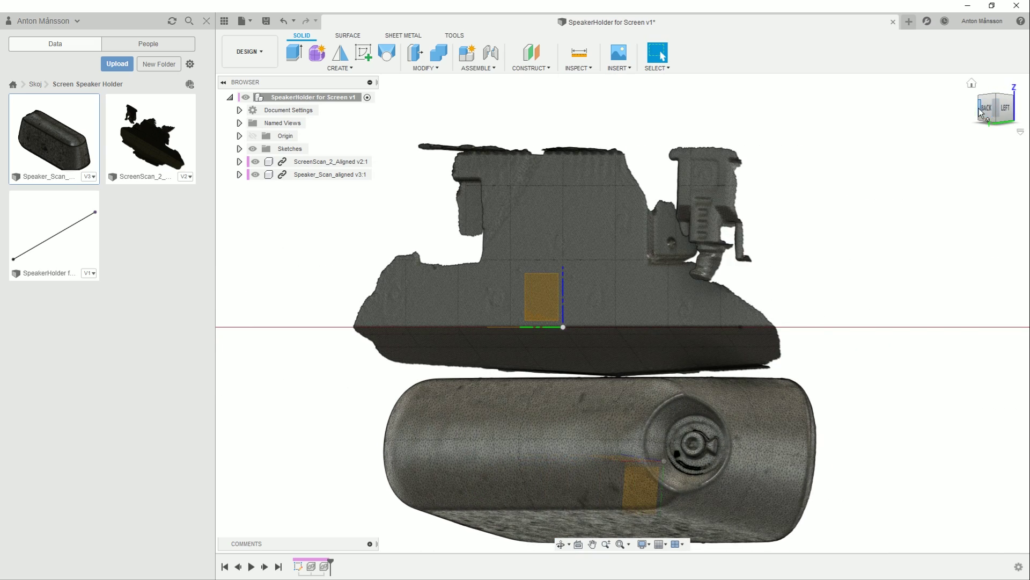
left_click(988, 109)
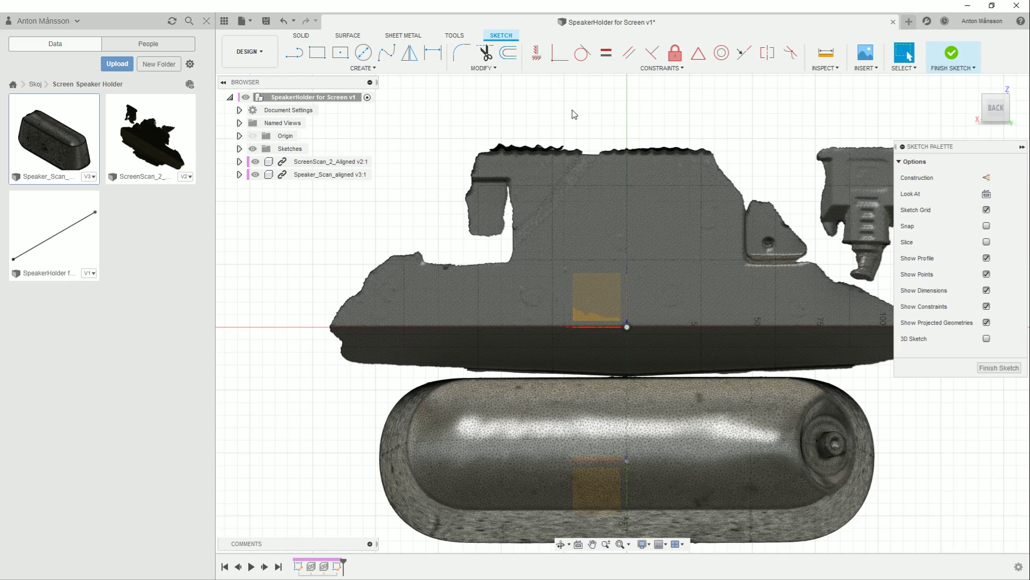
key("c")
scroll(742, 242, "up", 10)
left_click(739, 250)
left_click(744, 206)
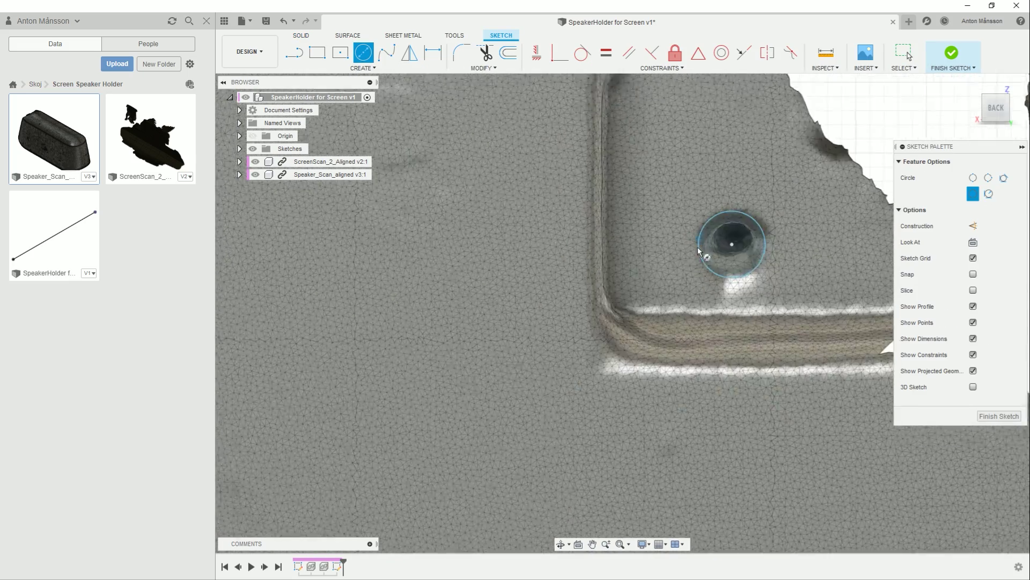
scroll(732, 183, "up", 3)
key("d")
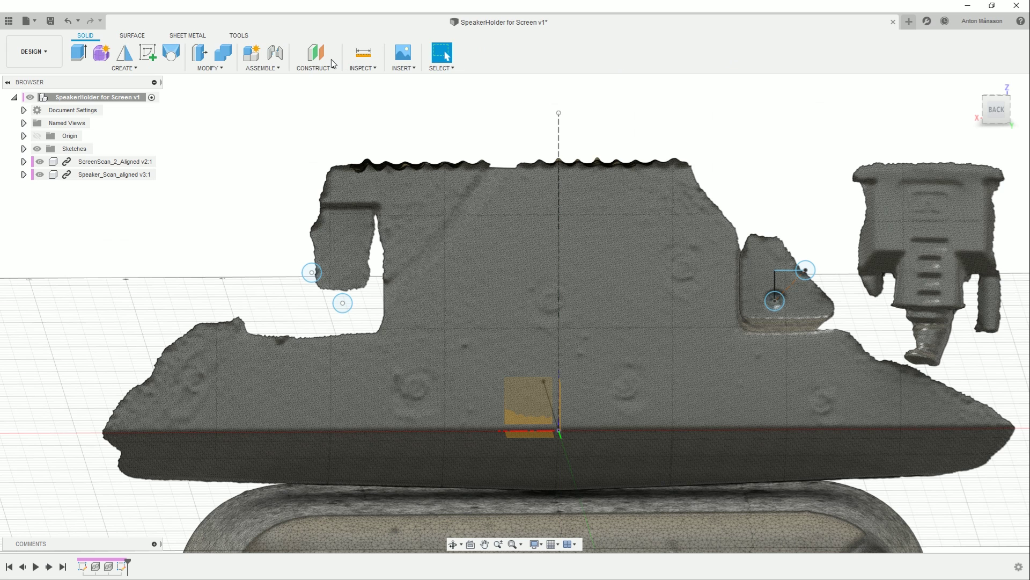
Step: Create a construction plane offset -56 mm from the YZ plane, near the sketched screw holes
left_click(316, 52)
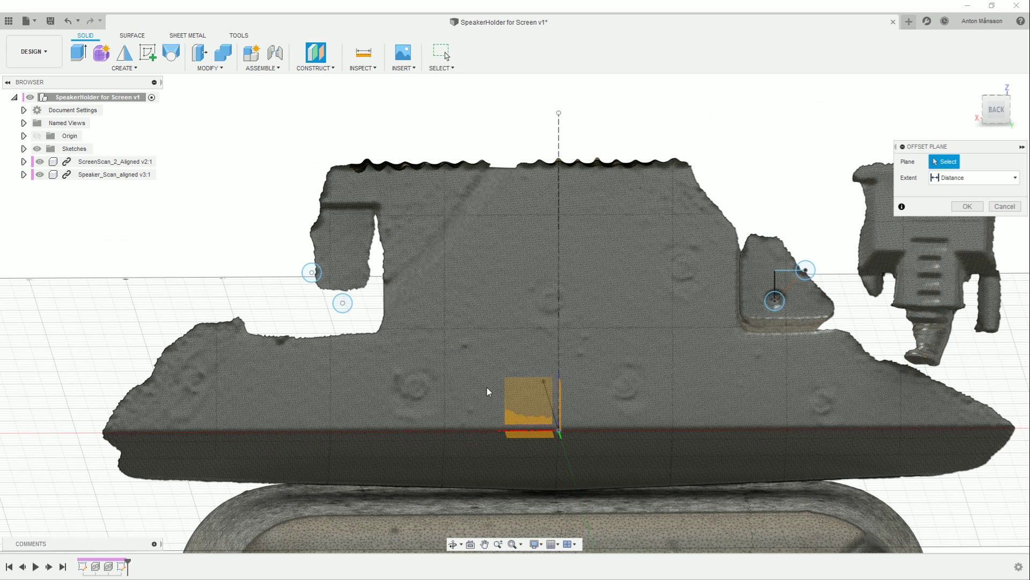
scroll(522, 363, "down", 2)
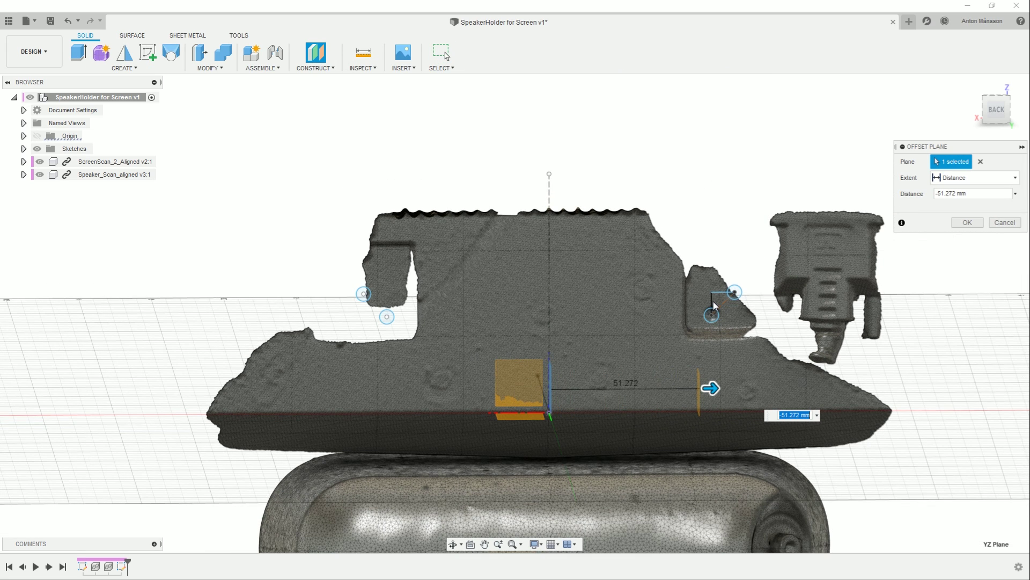
key("Return")
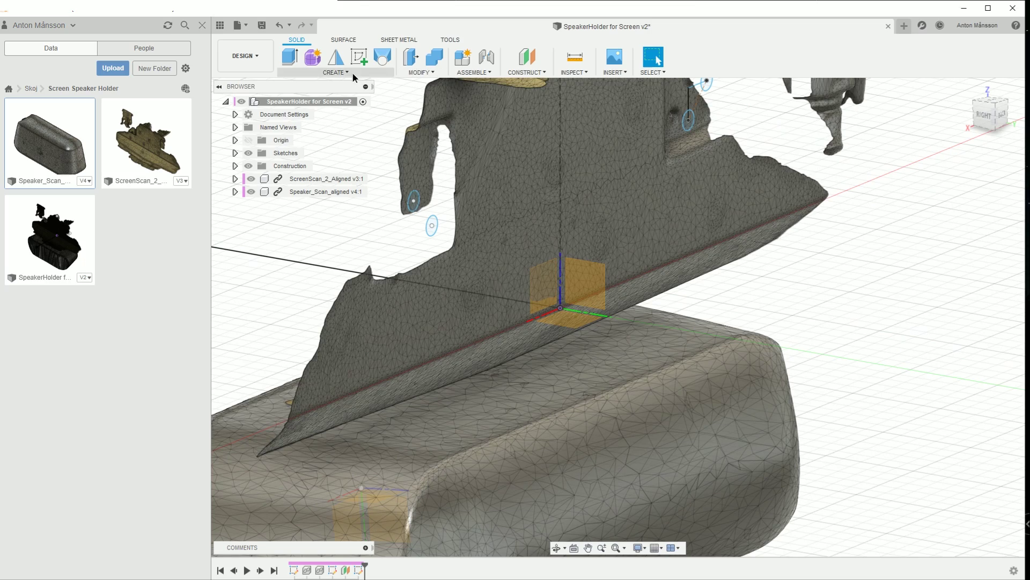
Step: Create a mesh section sketch of the screen scan on the offset construction plane
left_click(352, 73)
left_click(202, 25)
left_click(203, 25)
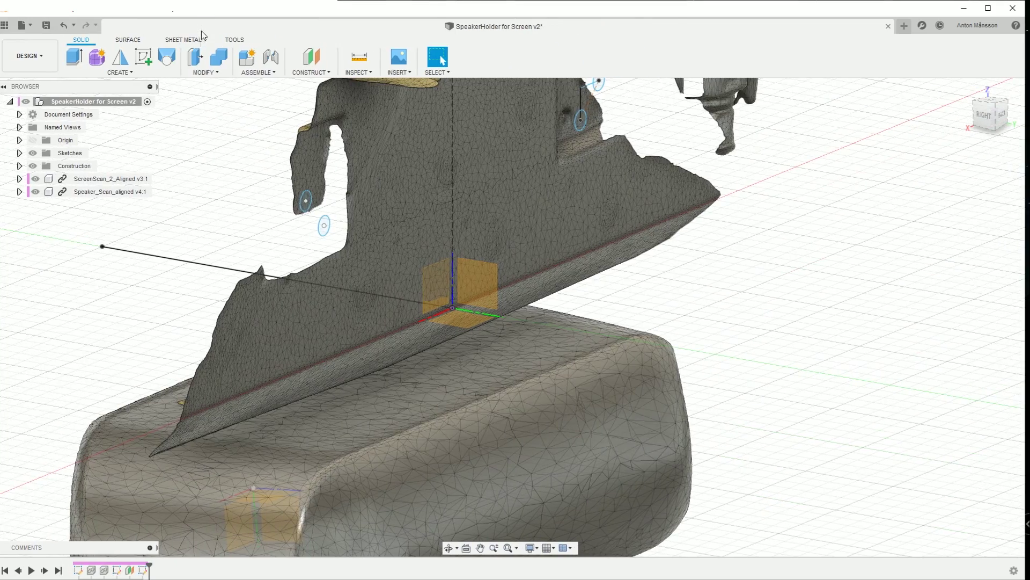
left_click(162, 71)
left_click(100, 382)
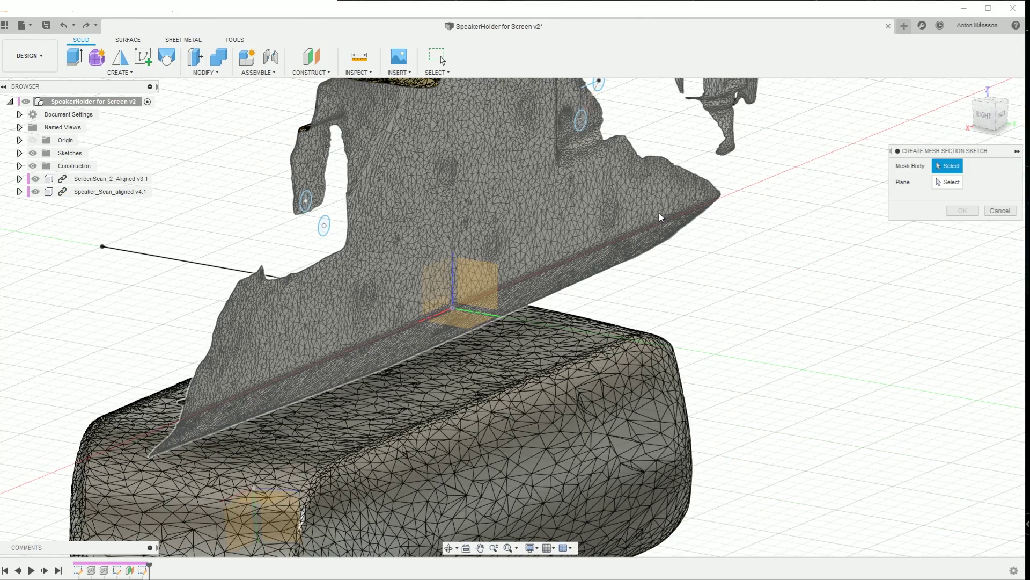
left_click(660, 217)
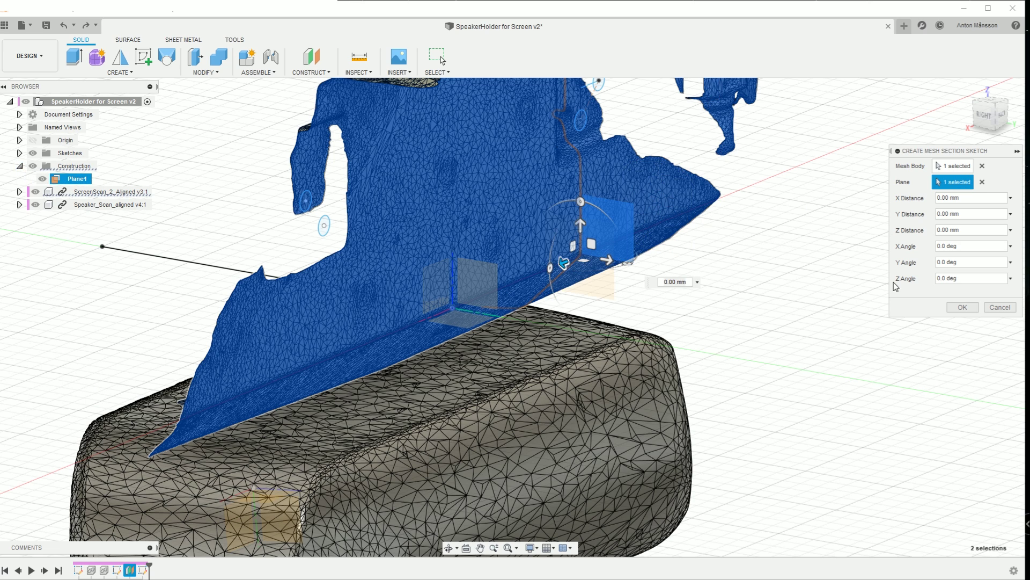
left_click(962, 307)
Step: Create a mesh section sketch of the speaker scan on the same offset plane
right_click(805, 287)
left_click(808, 266)
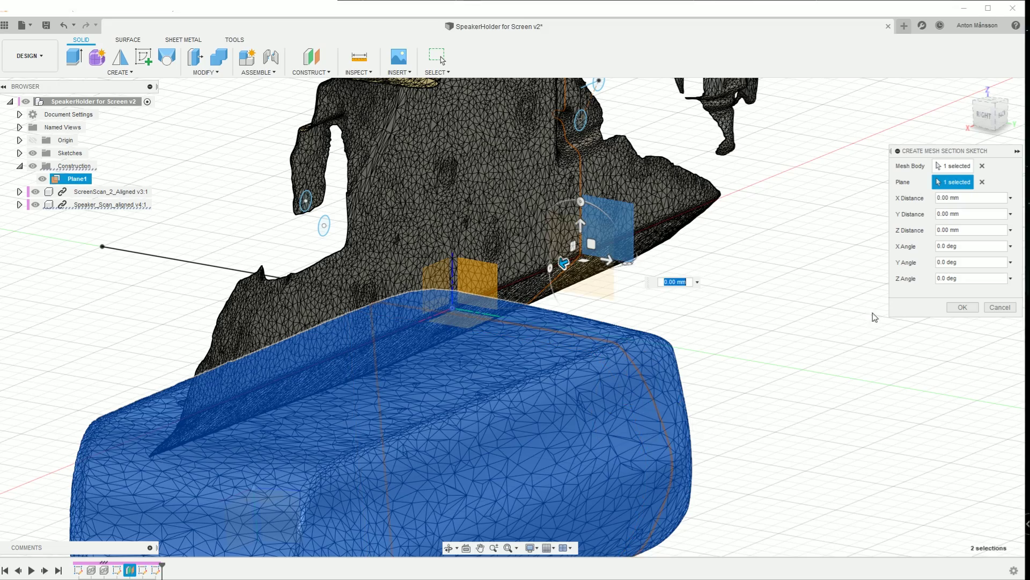
left_click(962, 307)
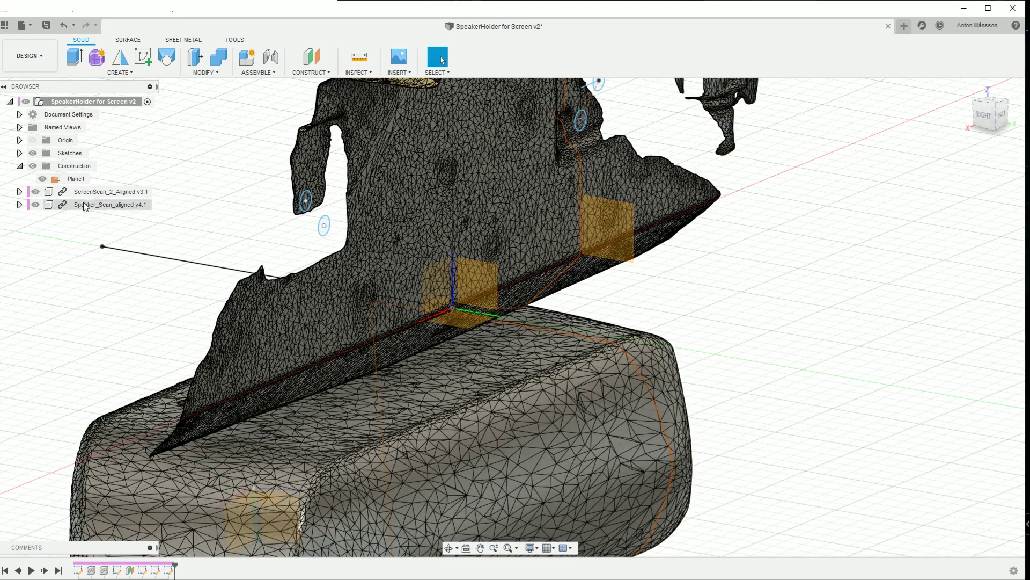
Step: Hide the screen scan and speaker scan components, leaving the two section sketches in view
left_click(35, 191)
left_click(36, 205)
middle_click_drag(627, 300, 660, 236, "shift")
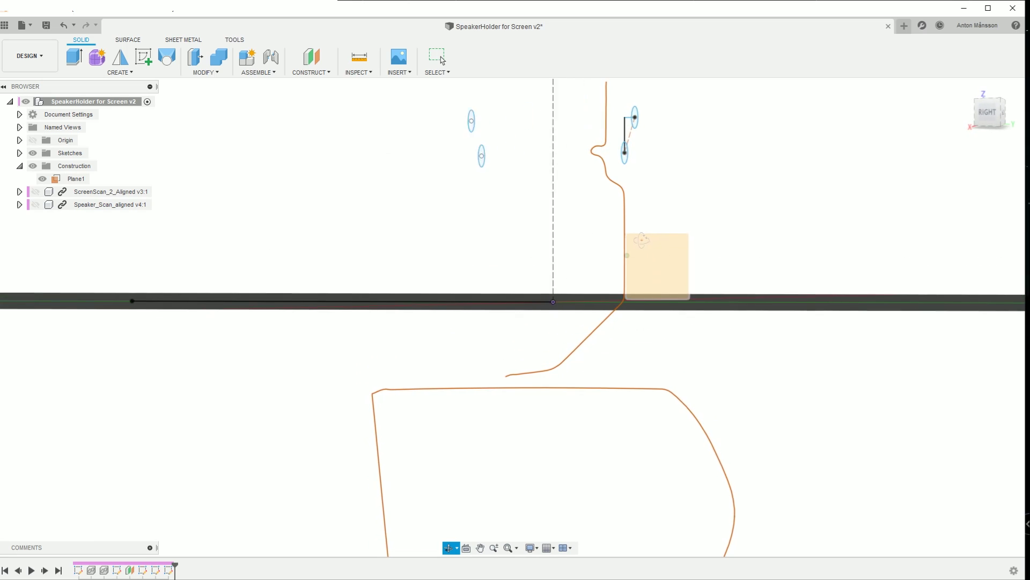
scroll(742, 338, "down", 3)
key("Escape")
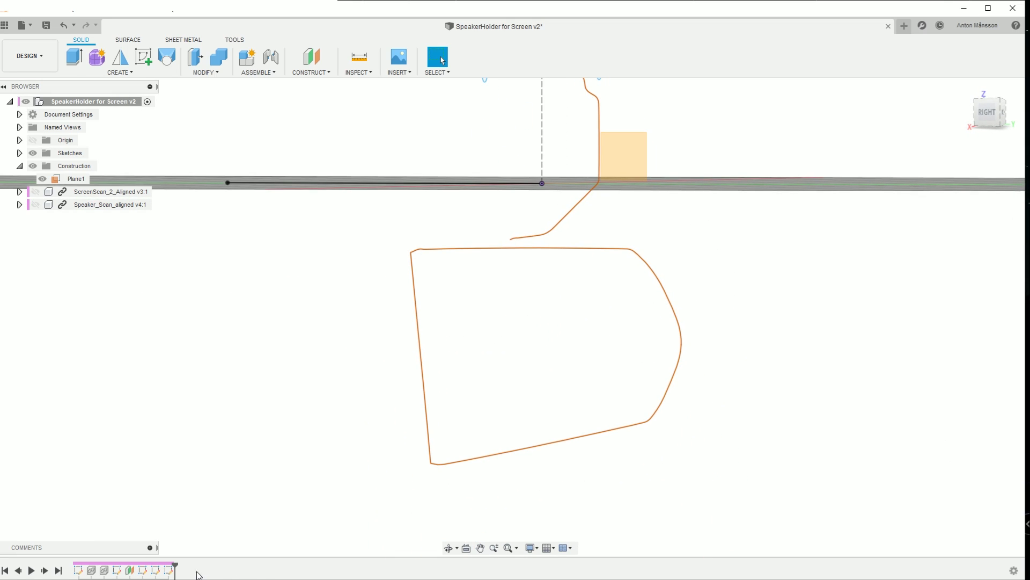
Step: Edit the speaker's section sketch and fit lines and arcs to its closed mesh outline
double_click(169, 570)
left_click(137, 74)
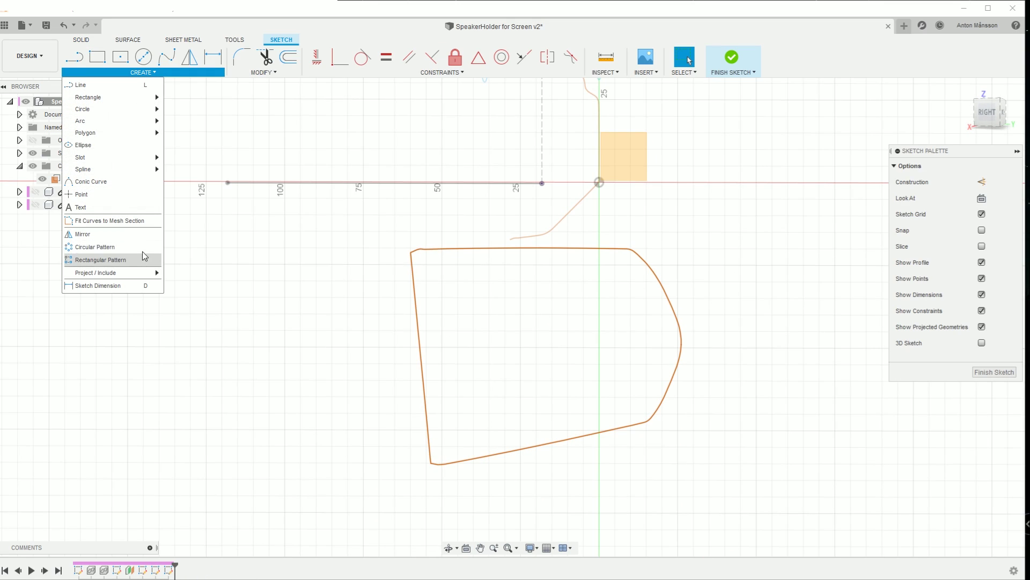
left_click(133, 221)
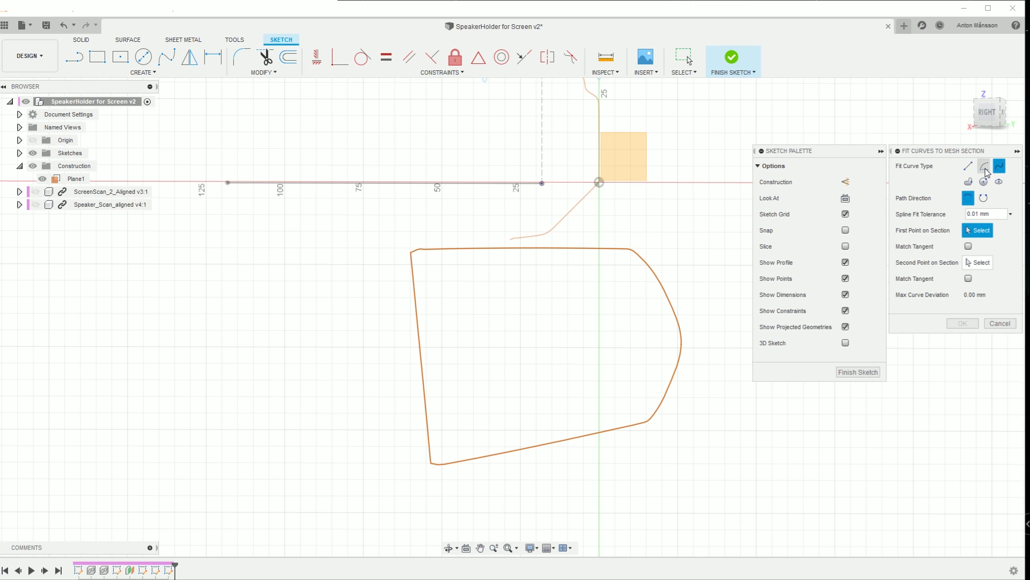
left_click(968, 166)
scroll(617, 248, "up", 3)
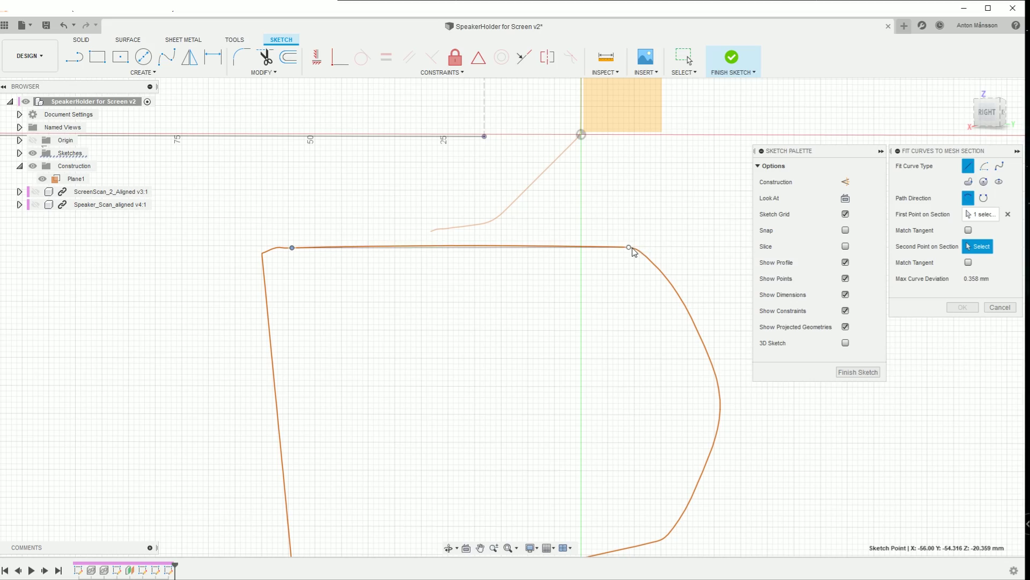
left_click(650, 262)
scroll(654, 266, "down", 3)
key("Return")
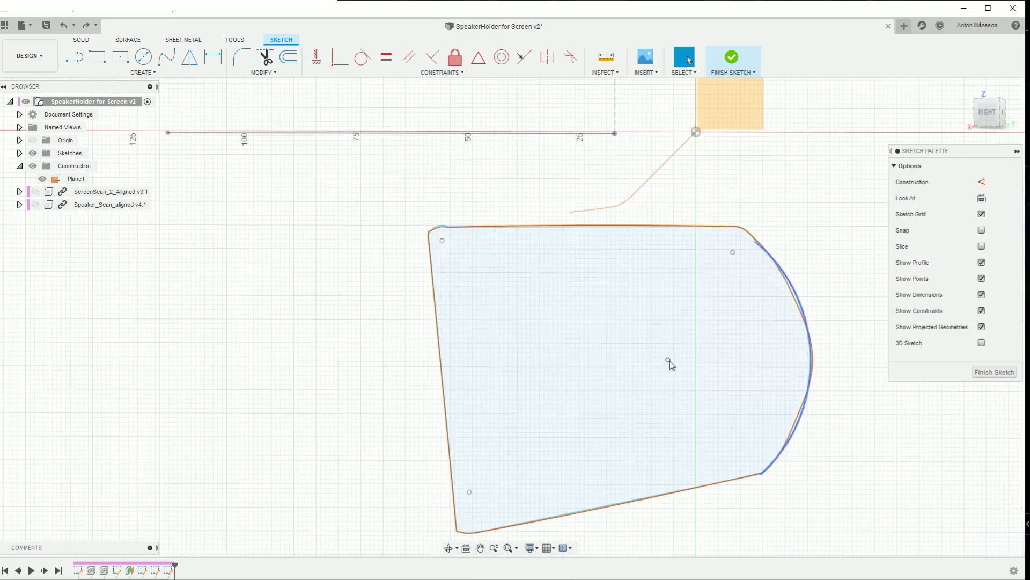
Step: Fit curves to the screen's mesh section along its vertical face and slanted lower edge
key("l")
scroll(610, 155, "up", 4)
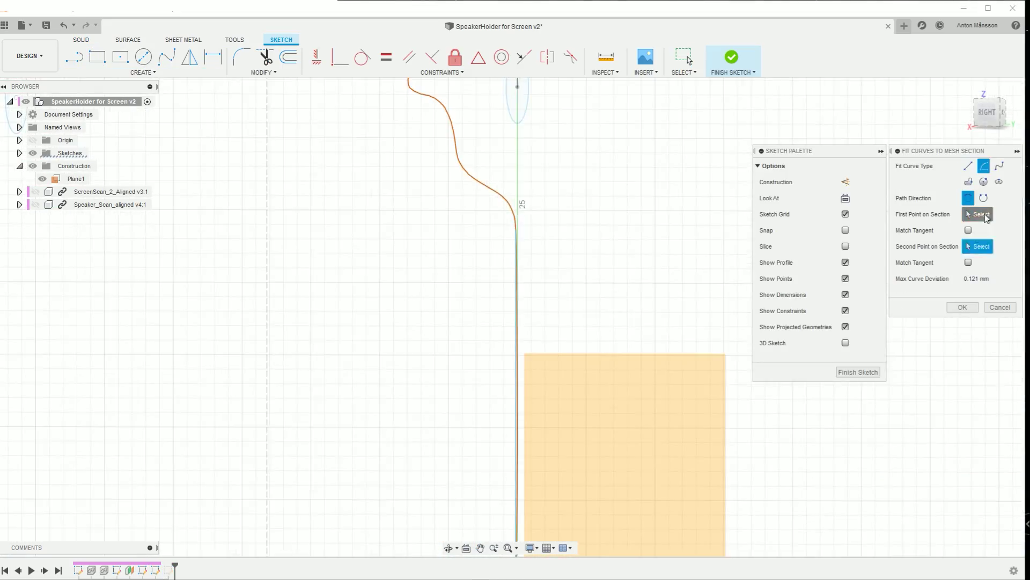
left_click(698, 183)
left_click(450, 431)
scroll(529, 345, "down", 2)
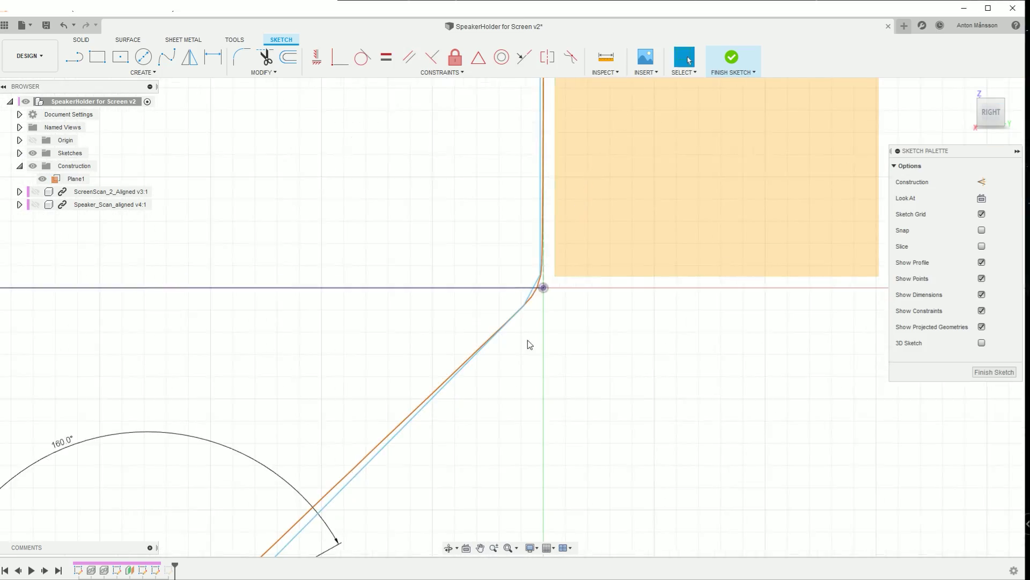
key("Escape")
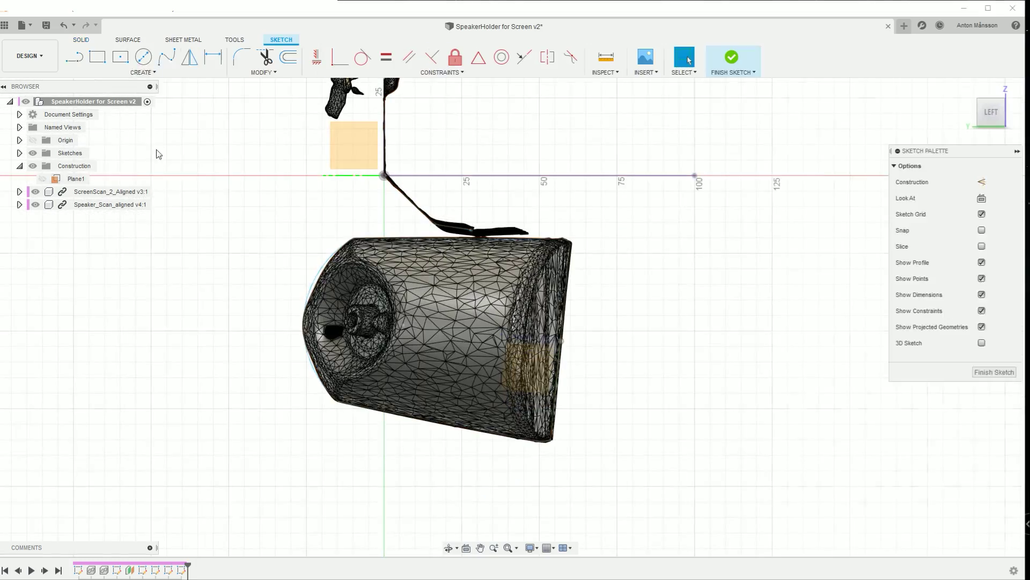
Step: Project the fitted screen and speaker outlines into a new side sketch and hide both scans
key("p")
scroll(412, 337, "down", 3)
key("Return")
scroll(384, 407, "up", 4)
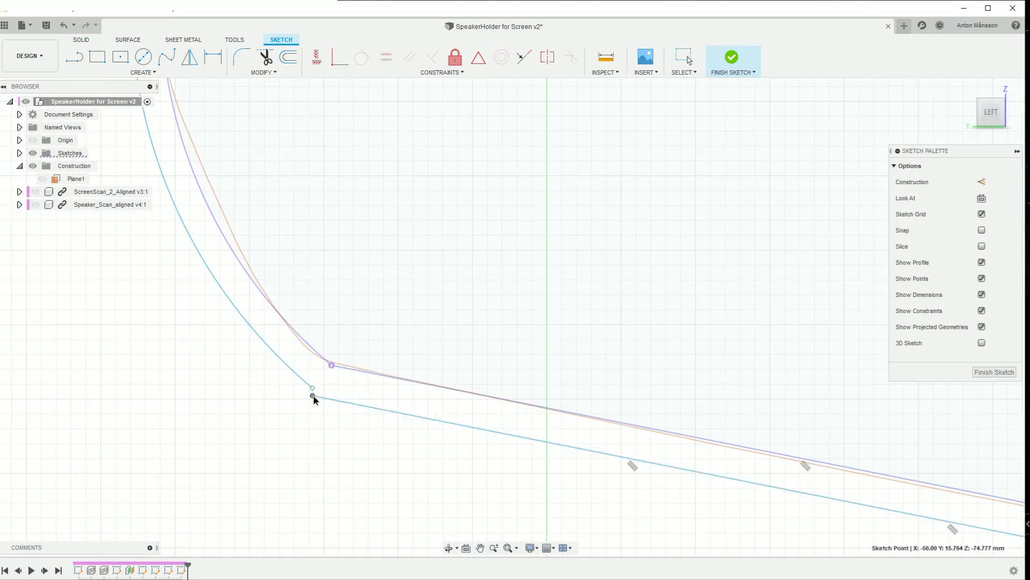
Step: Draw and dimension the holder's inner contour with 2 mm speaker clearance, 0.5 mm screen gap, an R4 bend and a 5 mm end offset
key("d")
scroll(382, 407, "down", 3)
scroll(414, 278, "up", 3)
key("Escape")
scroll(416, 269, "down", 3)
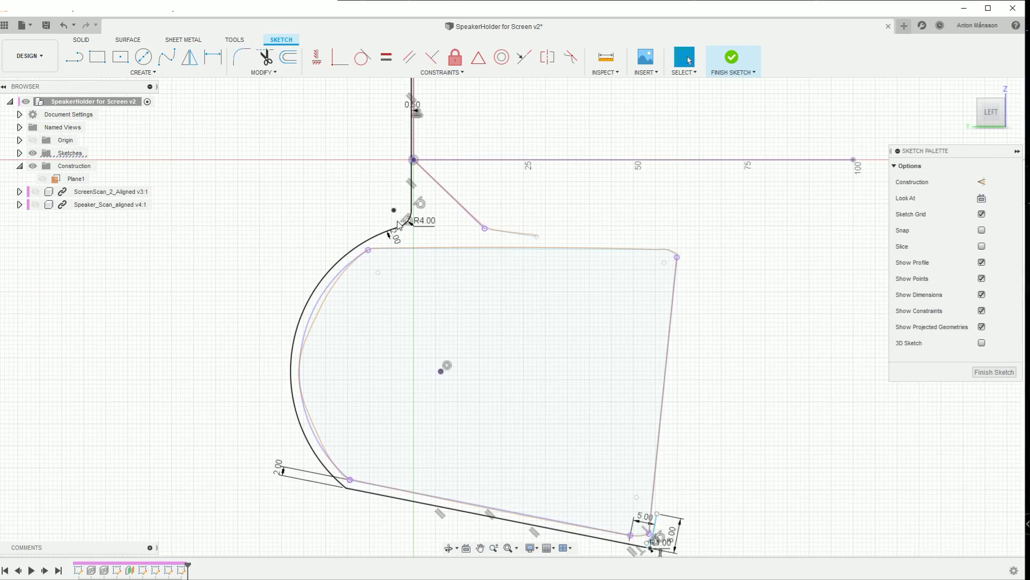
Step: Offset the holder contour outward to give the hook profile its wall thickness
key("o")
left_click(475, 122)
key("Return")
Step: Add a reinforcement outline outside the hook with a diagonal brace line, a 90 mm diameter circle, and R15 and R10 fillets
key("l")
scroll(475, 122, "up", 4)
scroll(295, 319, "down", 4)
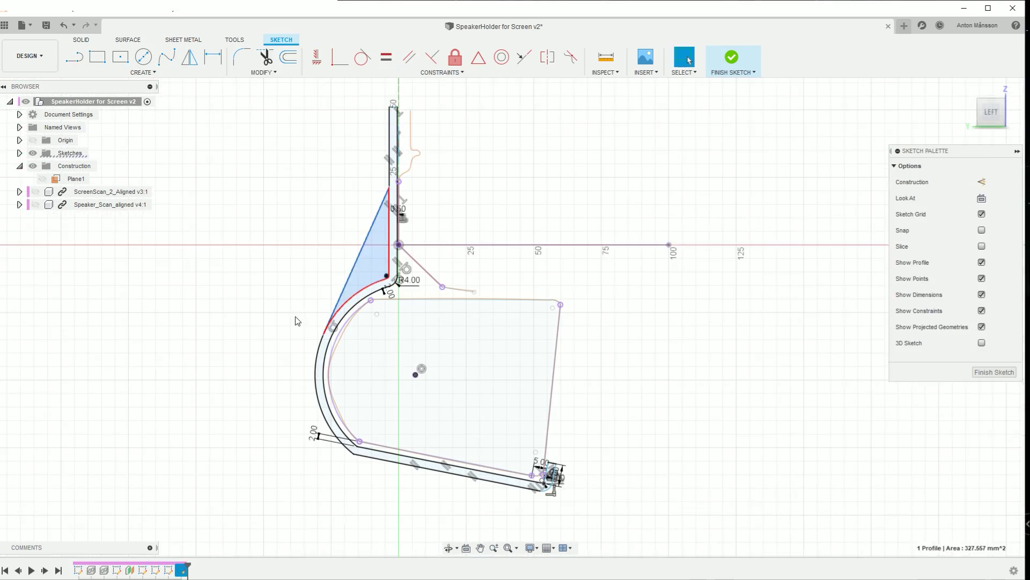
right_click(384, 448)
left_click(384, 448)
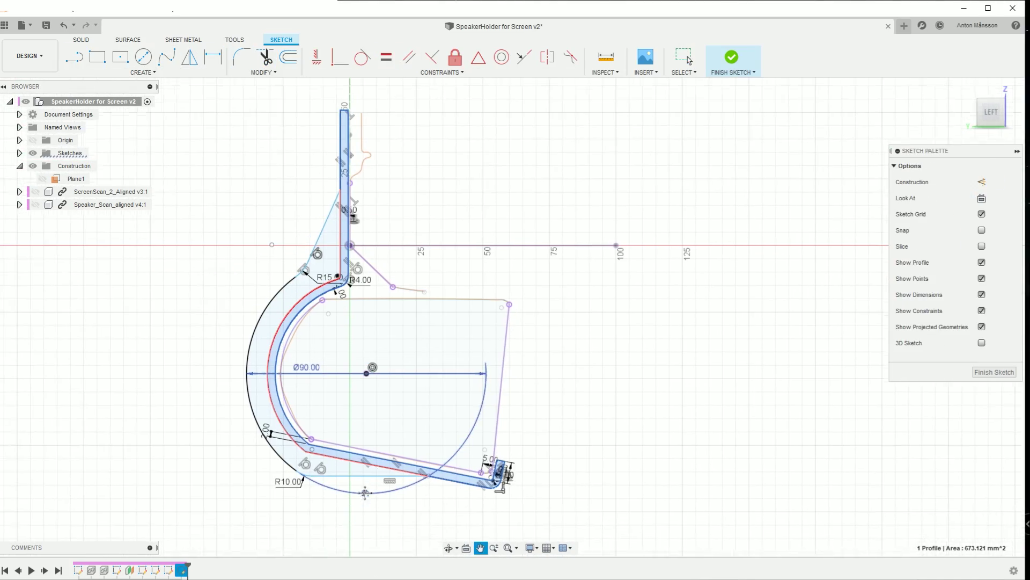
Step: Show the screen and speaker scans again alongside the hook sketch
middle_click_drag(354, 218, 113, 150, "shift")
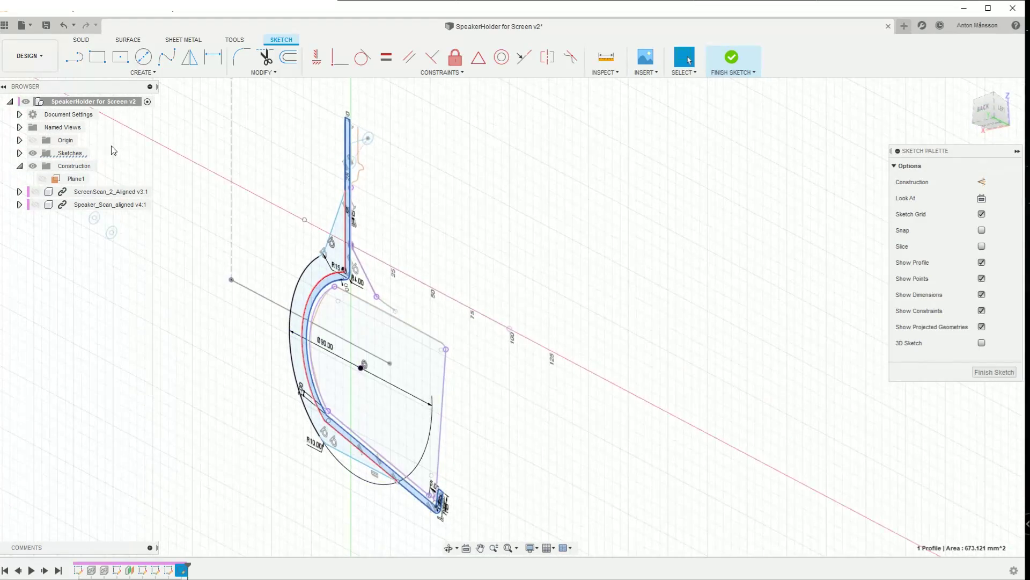
left_click(35, 191)
left_click(35, 204)
middle_click_drag(279, 322, 418, 331, "shift")
Step: Extrude the hook profile in two directions as a new body, using -12 mm for side 1 and -5 mm for side 2
key("e")
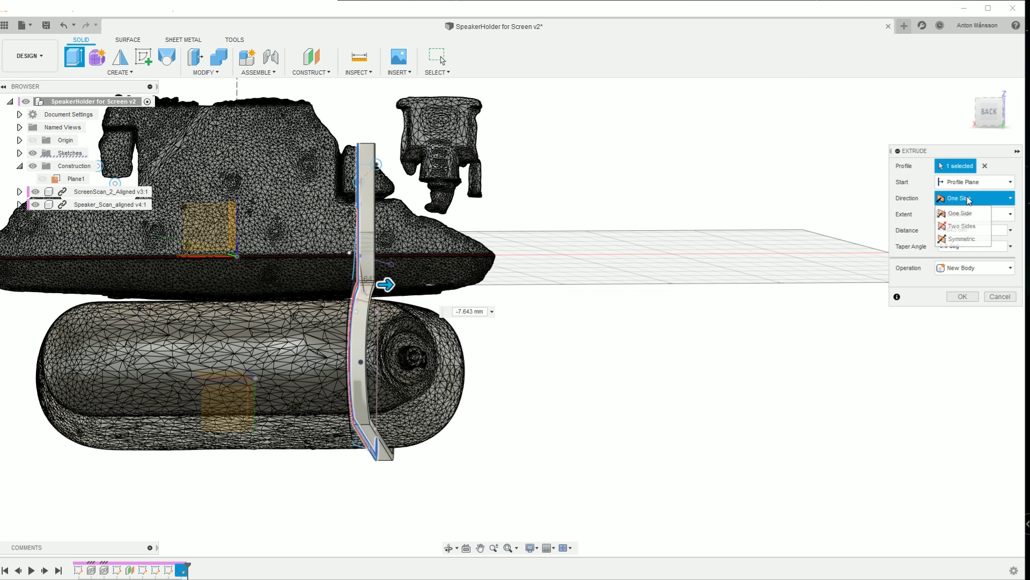
key("Down")
left_click_drag(385, 284, 368, 309)
scroll(368, 310, "up", 2)
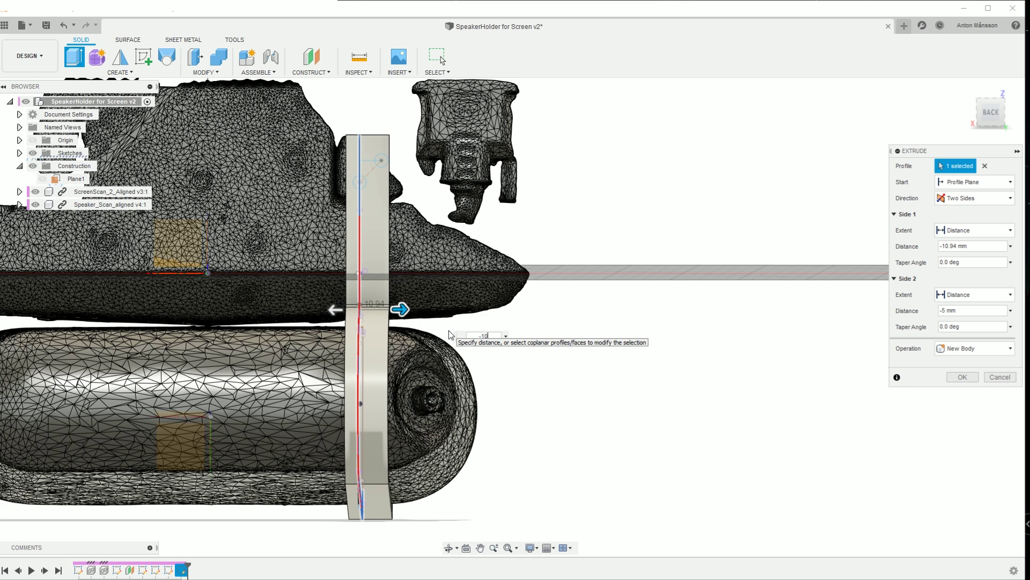
type("12")
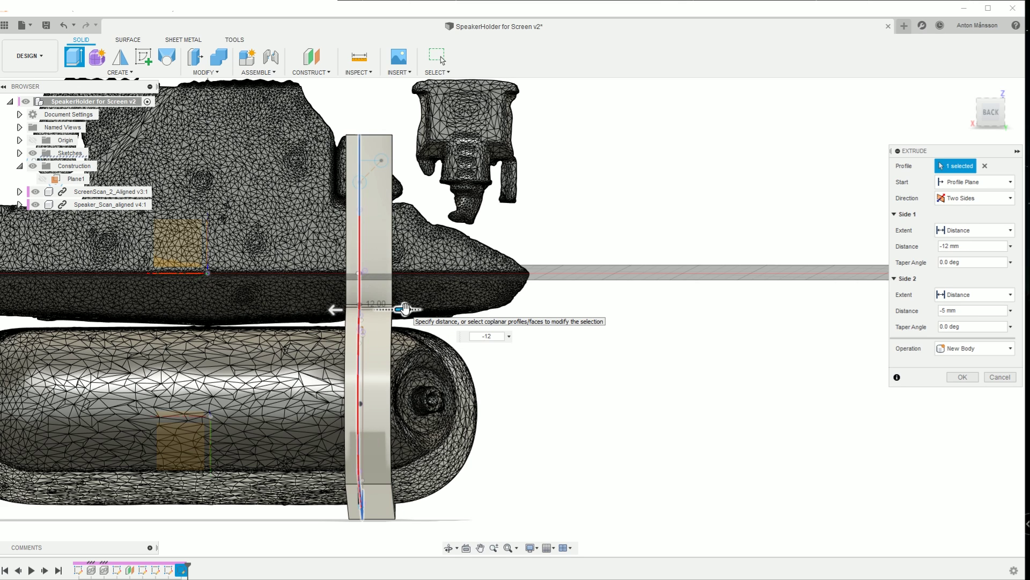
middle_click_drag(405, 309, 484, 317)
scroll(485, 317, "down", 2)
scroll(434, 295, "up", 3)
middle_click_drag(433, 296, 566, 289, "shift")
left_click(963, 377)
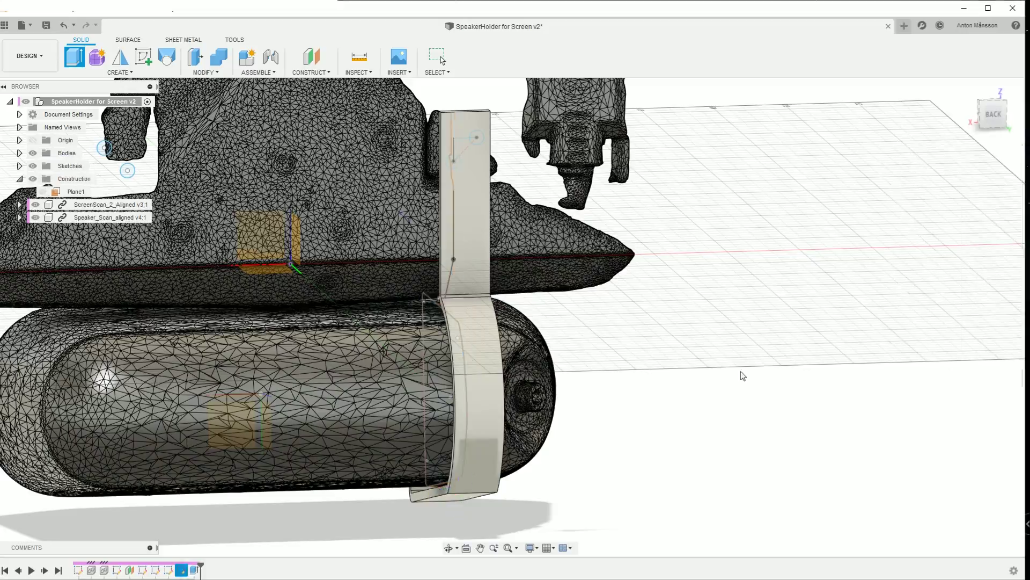
Step: Hide the screen scan, the speaker scan and all sketches so only the finished holder body remains
scroll(469, 346, "up", 2)
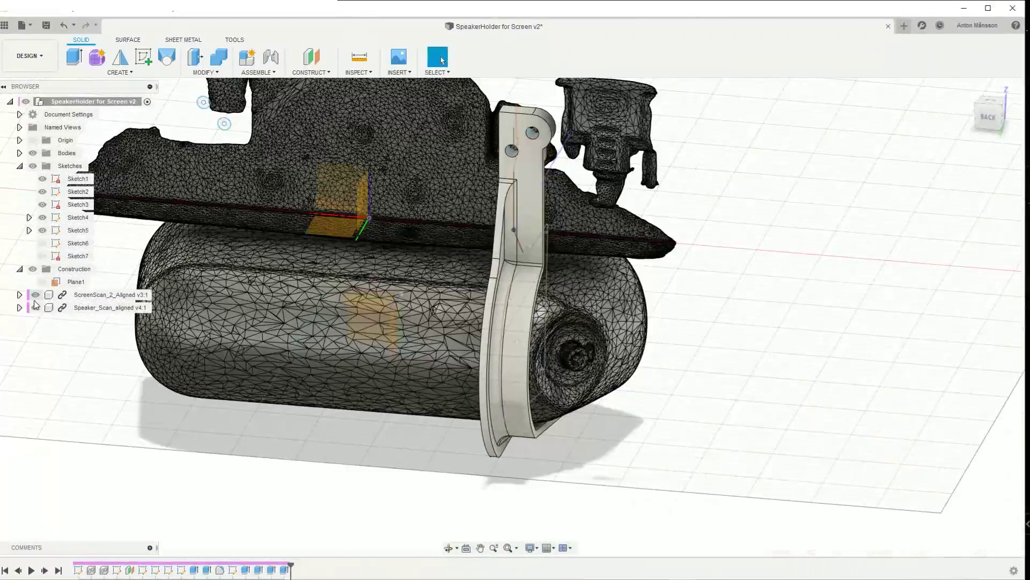
left_click(35, 295)
left_click(35, 308)
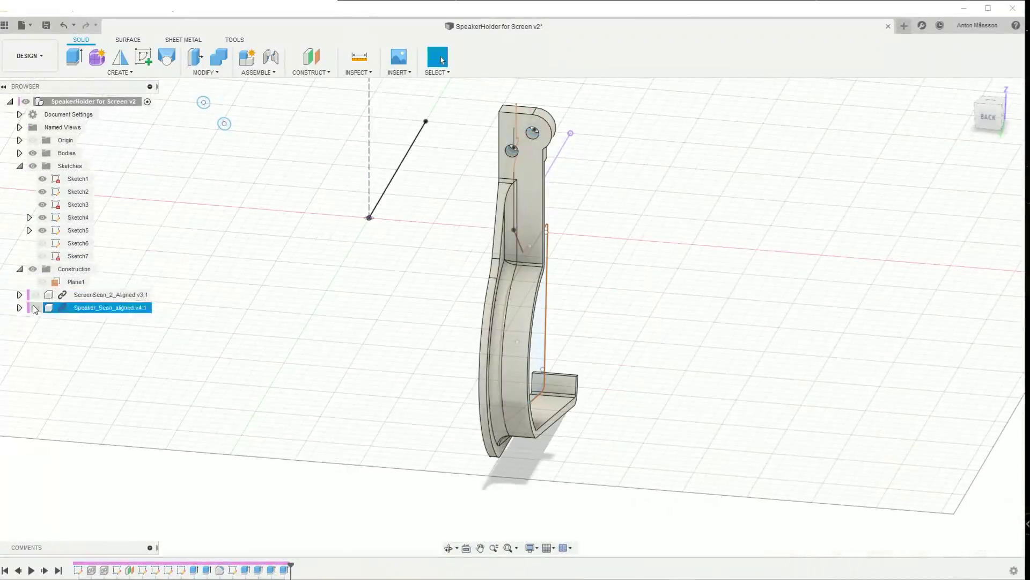
left_click(32, 166)
left_click(20, 167)
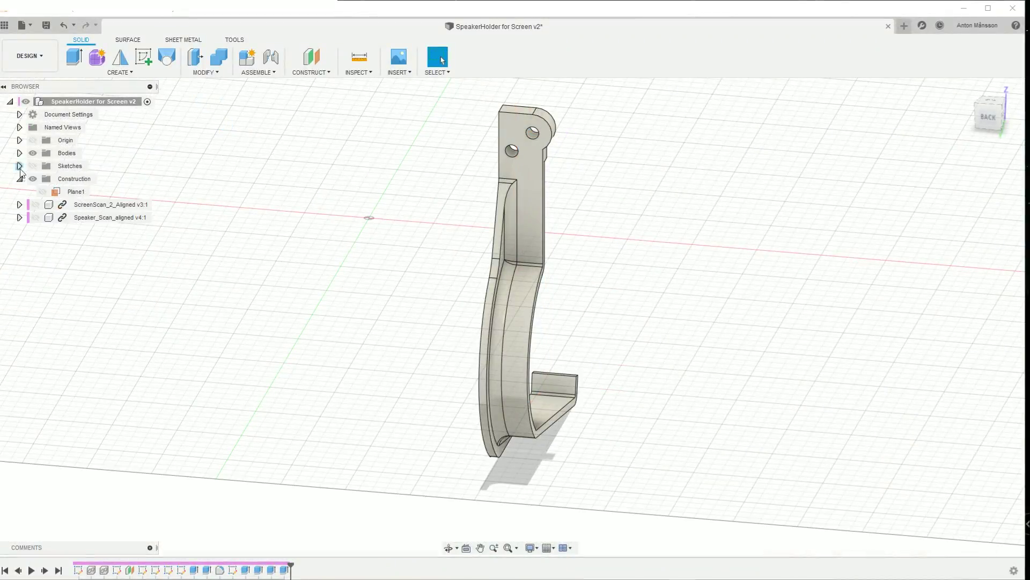
Step: Measure the distance from the holder's upper end edge to the bottom edge of its reinforcement rib
middle_click_drag(386, 168, 346, 63, "shift")
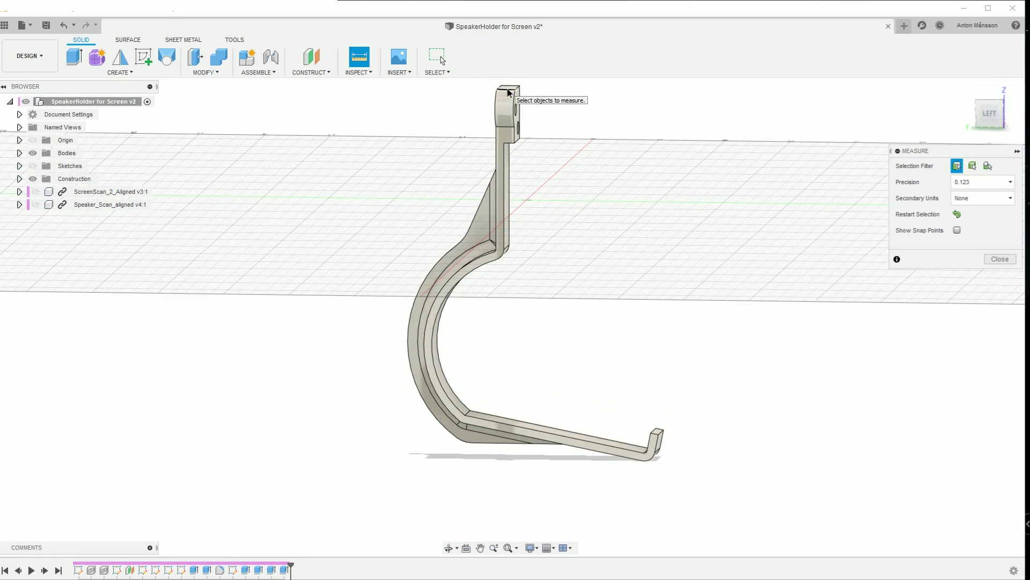
scroll(485, 454, "up", 5)
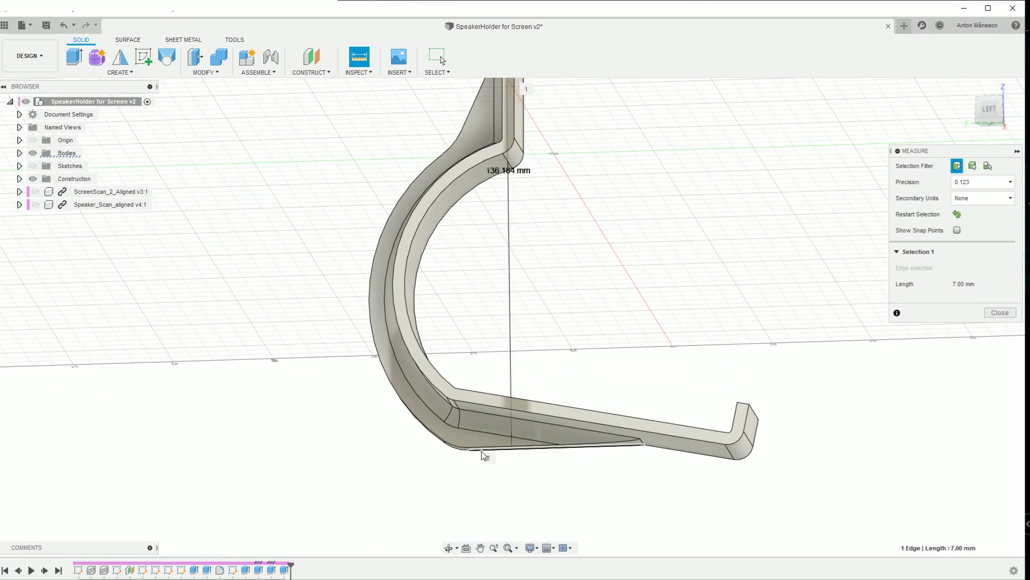
left_click(485, 455)
scroll(524, 337, "down", 3)
middle_click_drag(524, 337, 563, 354, "shift")
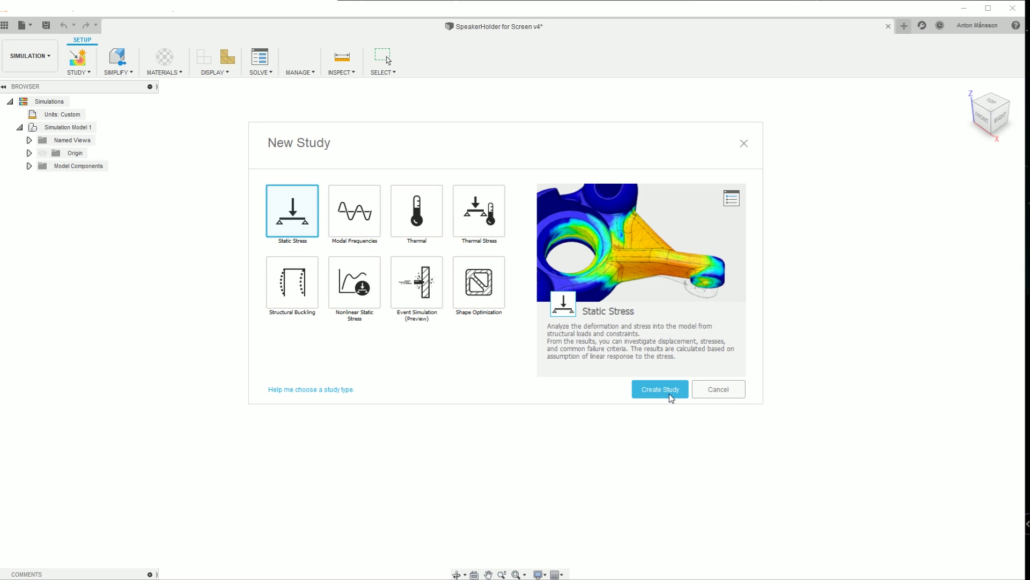
Step: Create a static stress study and apply a fixed structural constraint to the inner faces of both screw holes
left_click(671, 397)
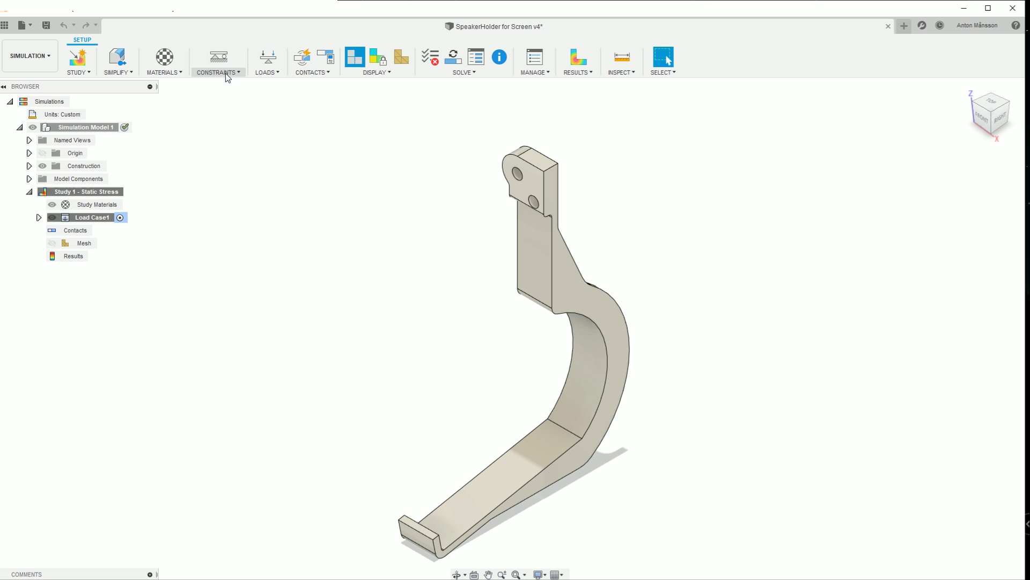
left_click(226, 73)
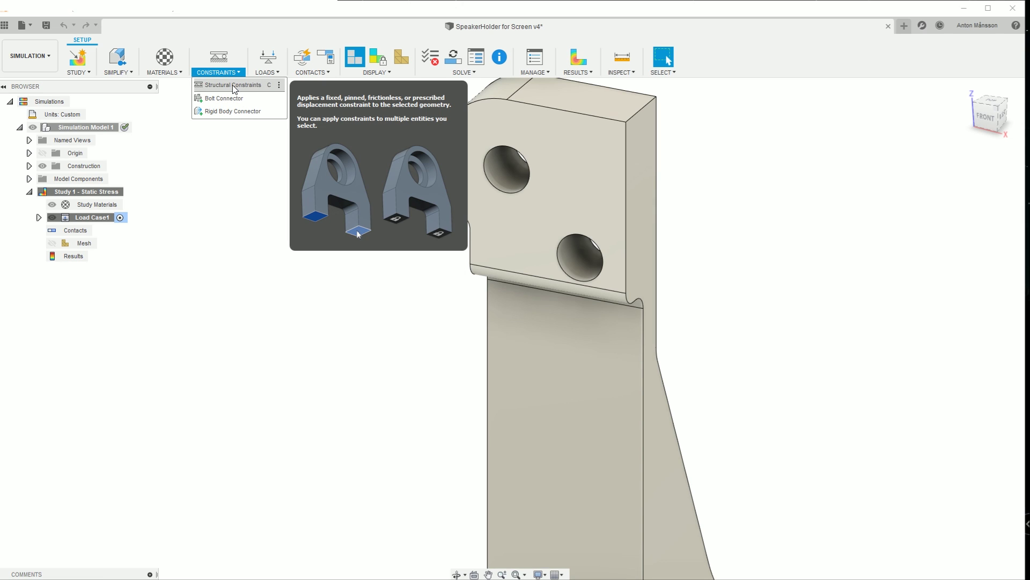
left_click(233, 84)
left_click(514, 173)
left_click(591, 259)
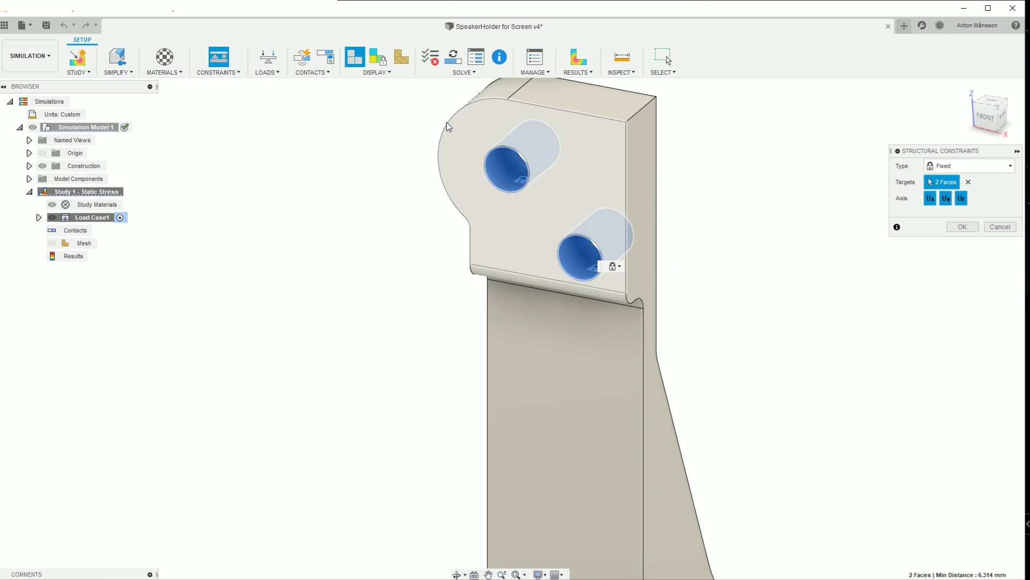
scroll(609, 265, "down", 5)
left_click(962, 227)
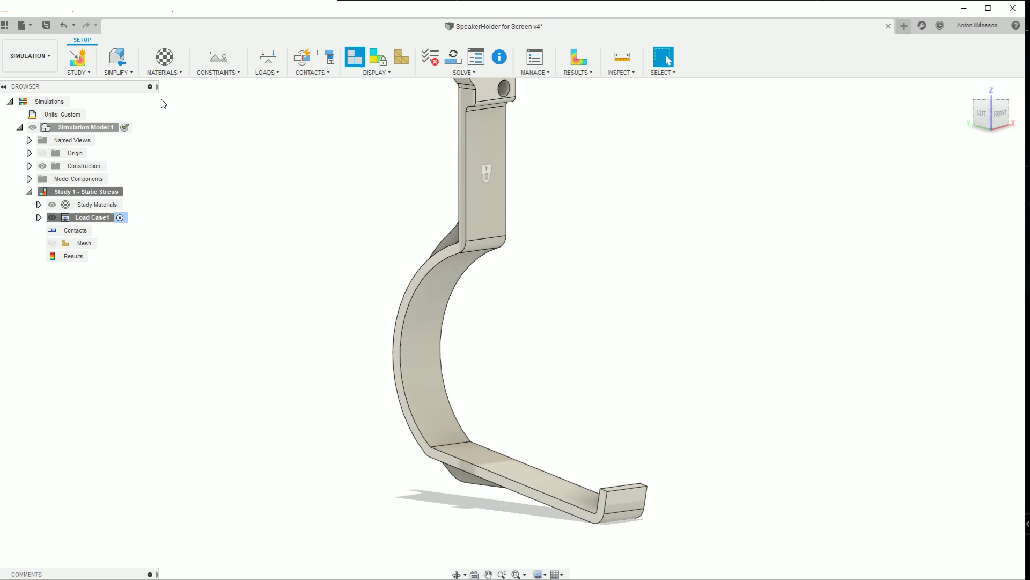
Step: Apply a downward force to the inner face of the holder's lower arm and solve the static stress study
left_click(268, 58)
left_click(591, 469)
middle_click_drag(597, 444, 624, 334, "shift")
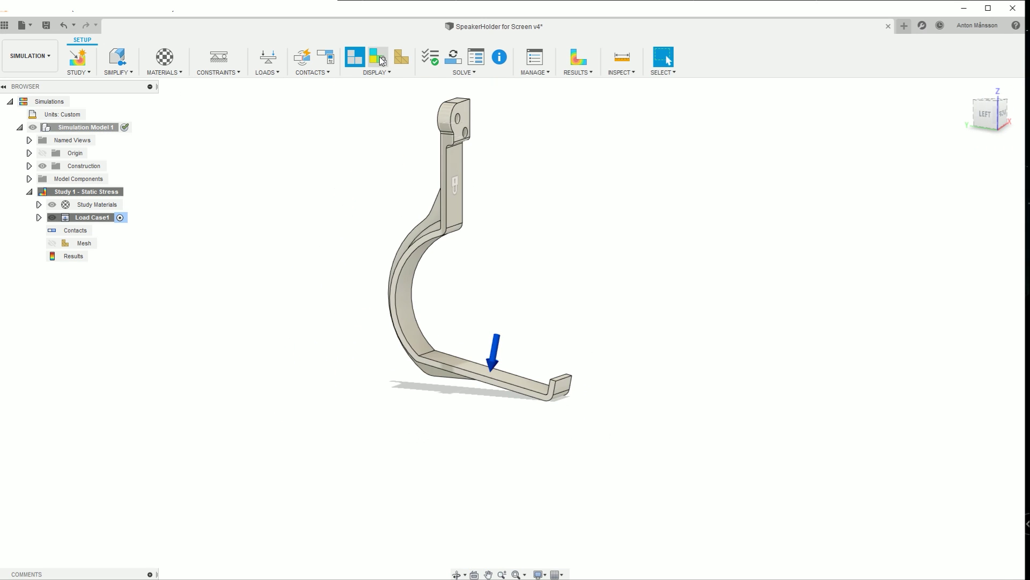
left_click(430, 57)
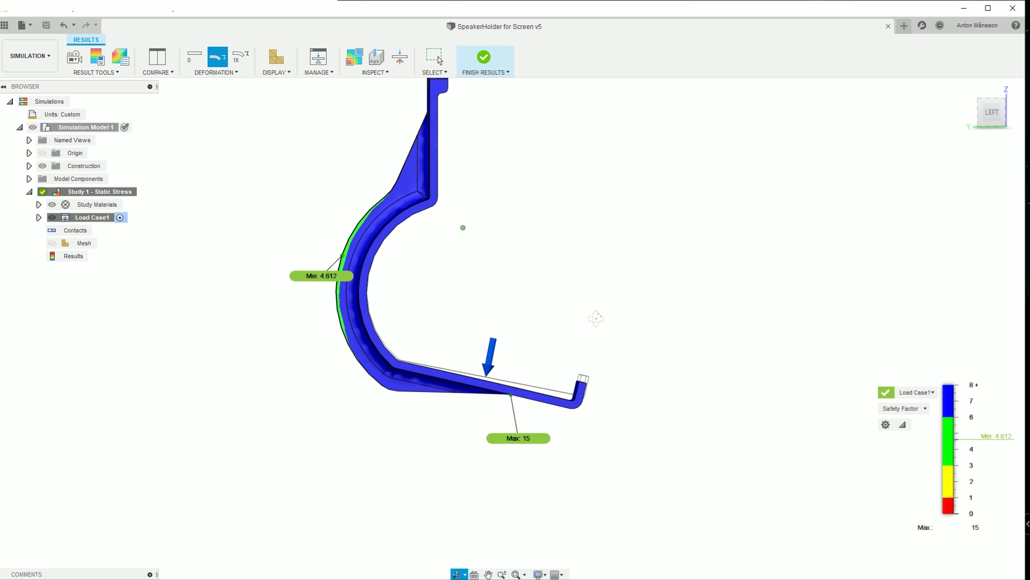
Step: Examine the safety factor and deformation across the holder, and close the simulation results
middle_click_drag(493, 348, 483, 268, "shift")
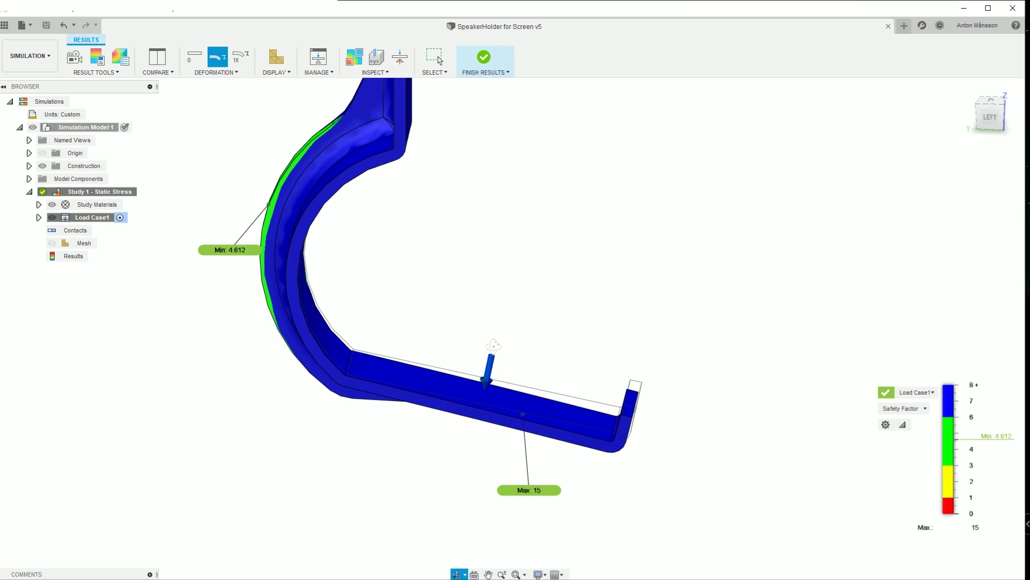
scroll(466, 210, "down", 2)
scroll(571, 314, "up", 2)
mouse_move(571, 314)
middle_mouse_down("shift")
mouse_move(598, 316)
mouse_move(561, 318)
middle_mouse_up("shift")
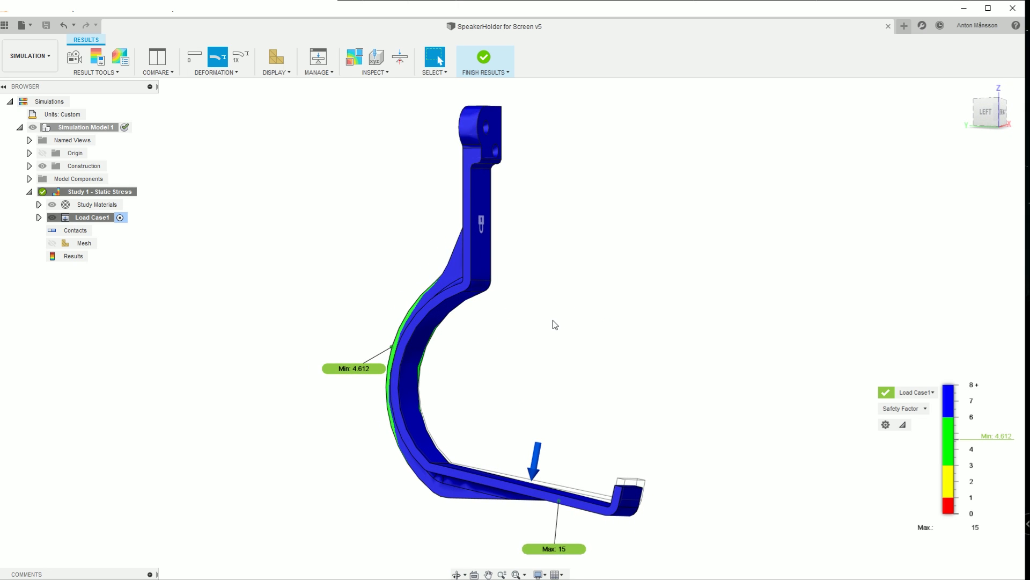
left_click(482, 60)
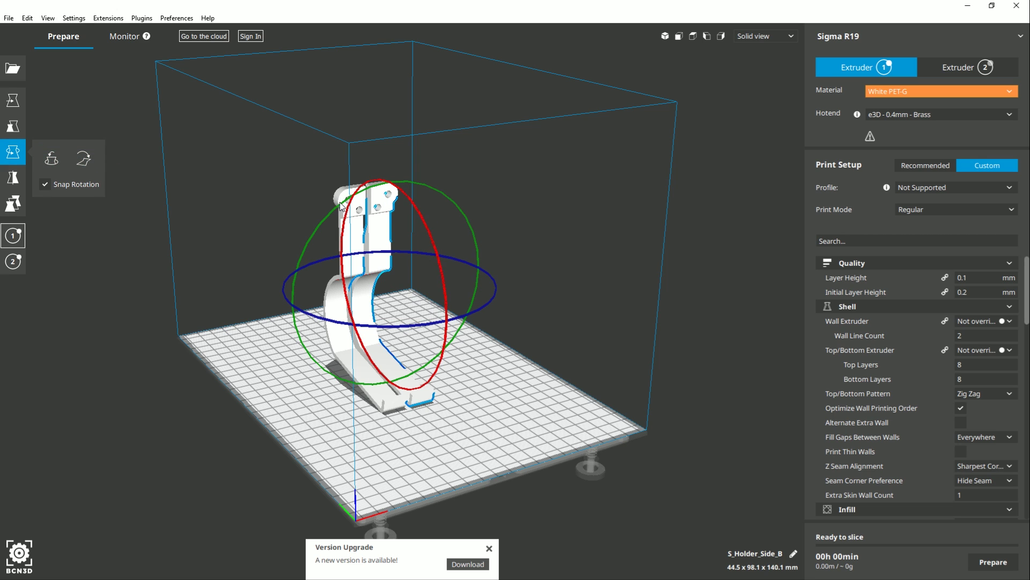
Step: Switch to BCN3D Cura and rotate the two holders from upright to lying on their sides, the first by 90°
left_click_drag(330, 217, 313, 413)
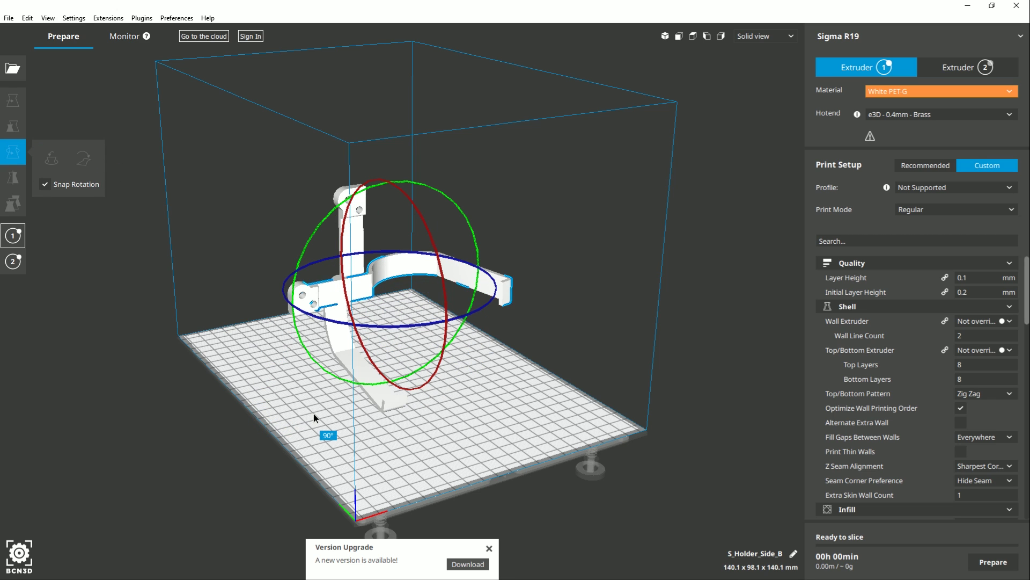
left_click(353, 220)
left_click_drag(293, 231, 520, 250)
right_click_drag(524, 219, 466, 270)
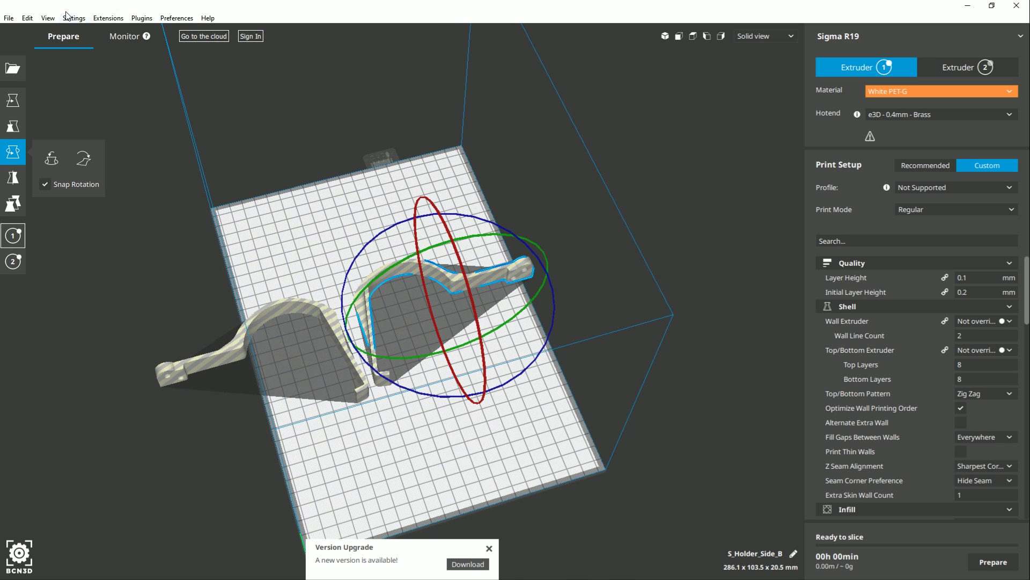
Step: Open the slicer's configuration preferences
left_click(8, 18)
left_click(185, 18)
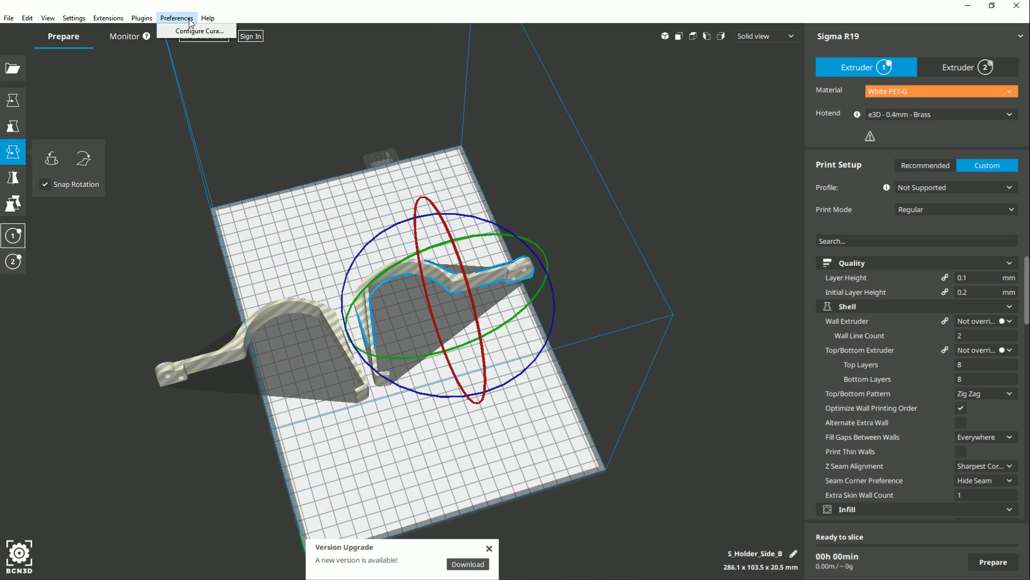
left_click(189, 31)
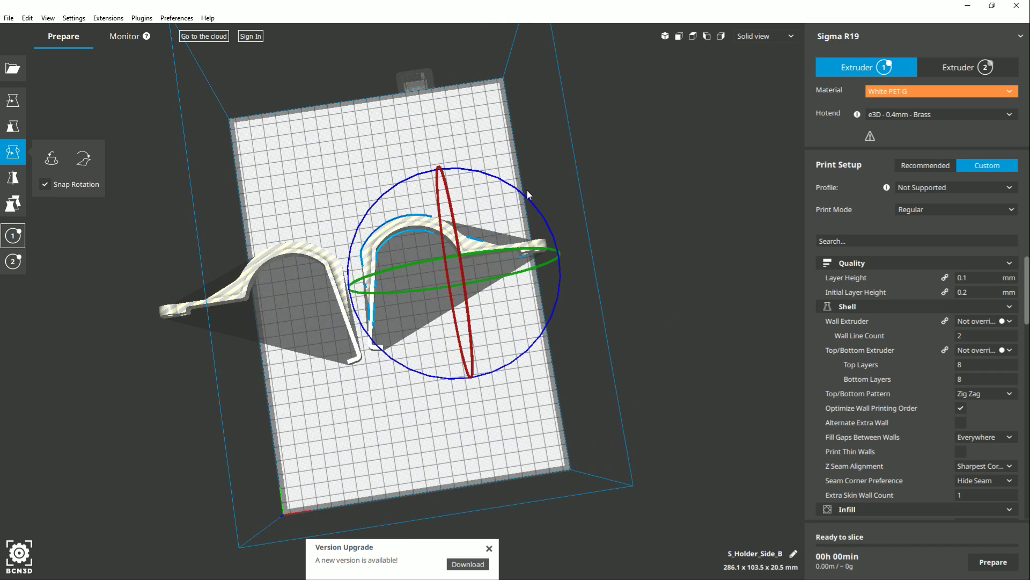
Step: Rotate the holders about the vertical axis and move them so they nest together within the build plate
left_click(299, 248)
left_click_drag(379, 310, 314, 414)
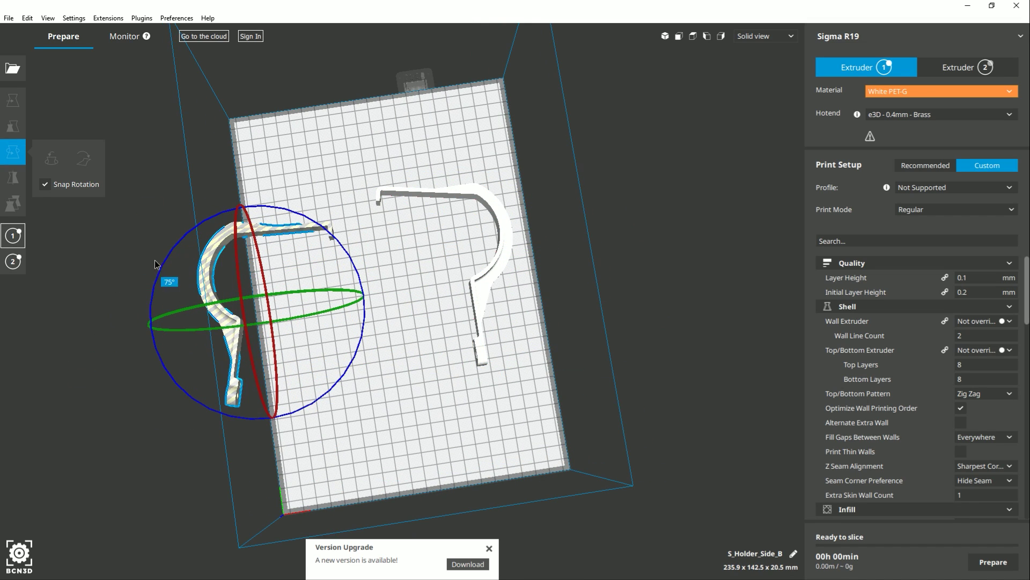
key("t")
left_click_drag(260, 332, 398, 317)
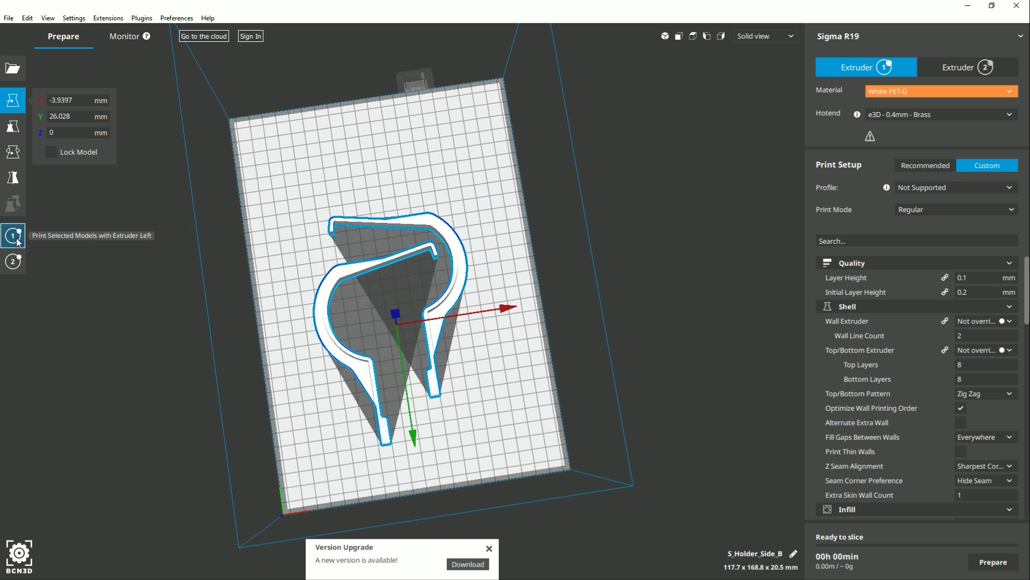
left_click(654, 287)
left_click(945, 187)
left_click(925, 165)
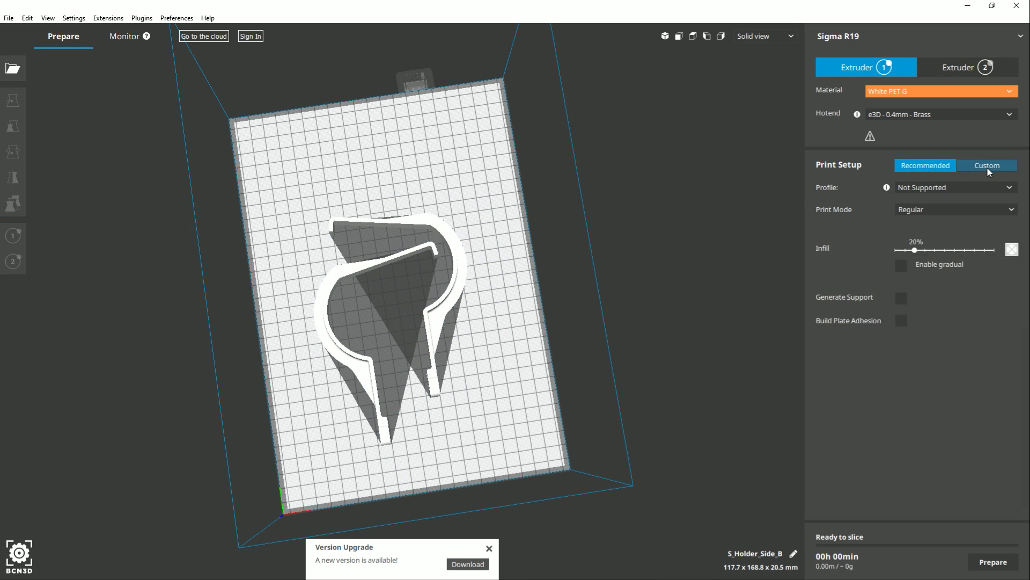
left_click(987, 165)
Step: Change the hotend selection of Extruder 2 and answer the prompt about keeping or discarding changed settings
left_click(960, 67)
left_click(945, 114)
left_click(955, 140)
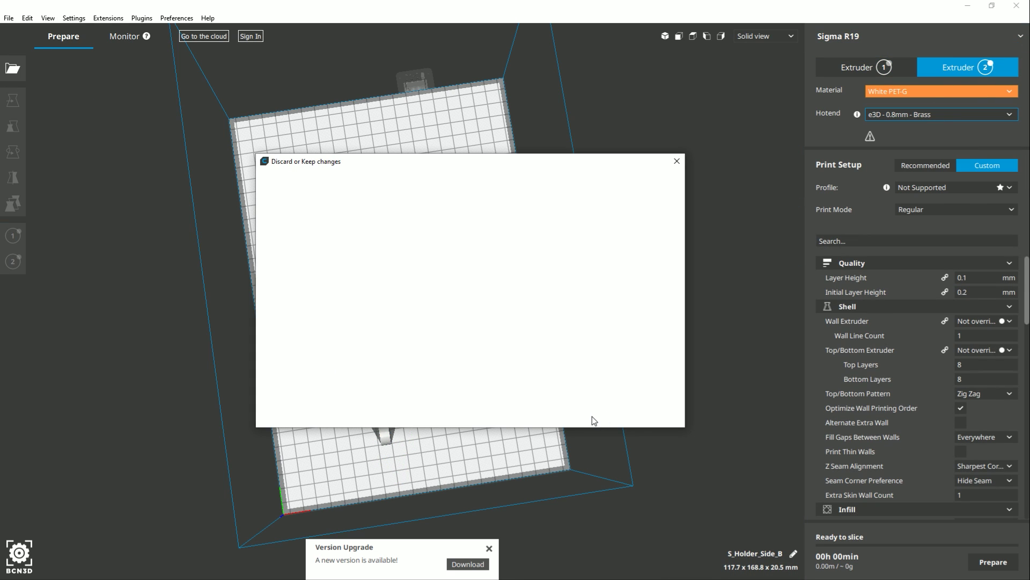
left_click(653, 406)
Step: Select the Standard Quality 0.15 mm print profile for the holders
left_click(939, 187)
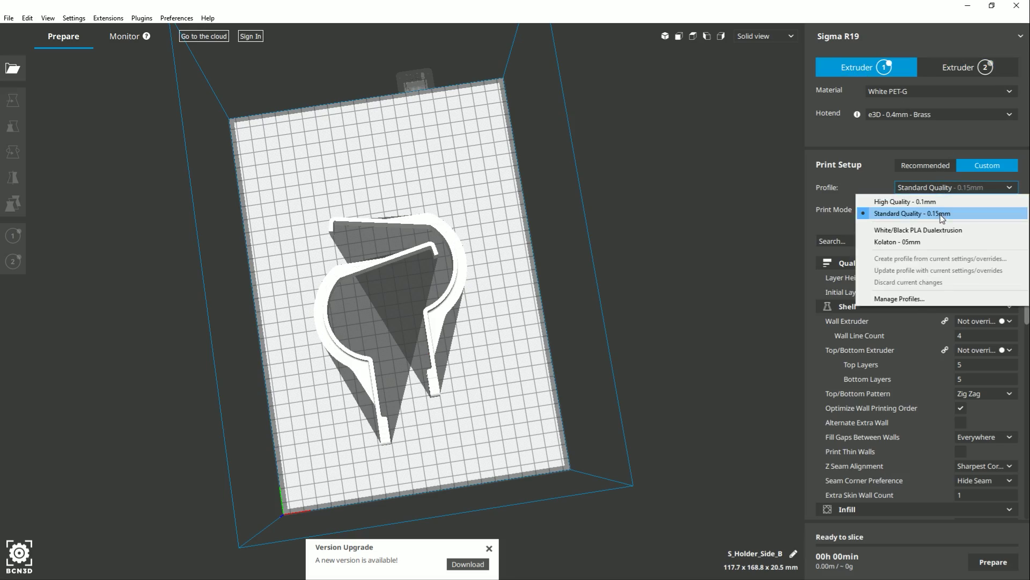
left_click(929, 209)
left_click_drag(1026, 290, 1027, 361)
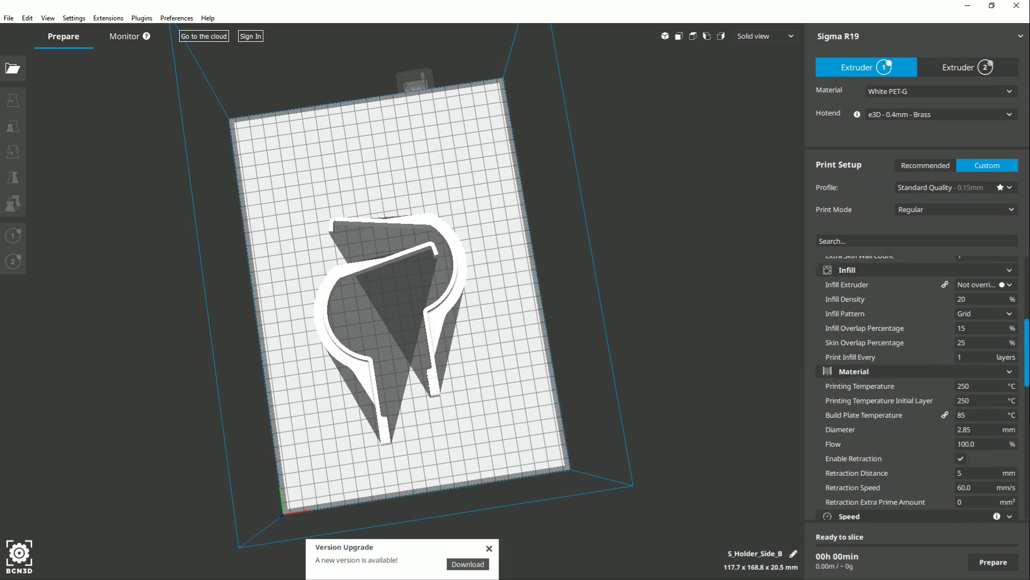